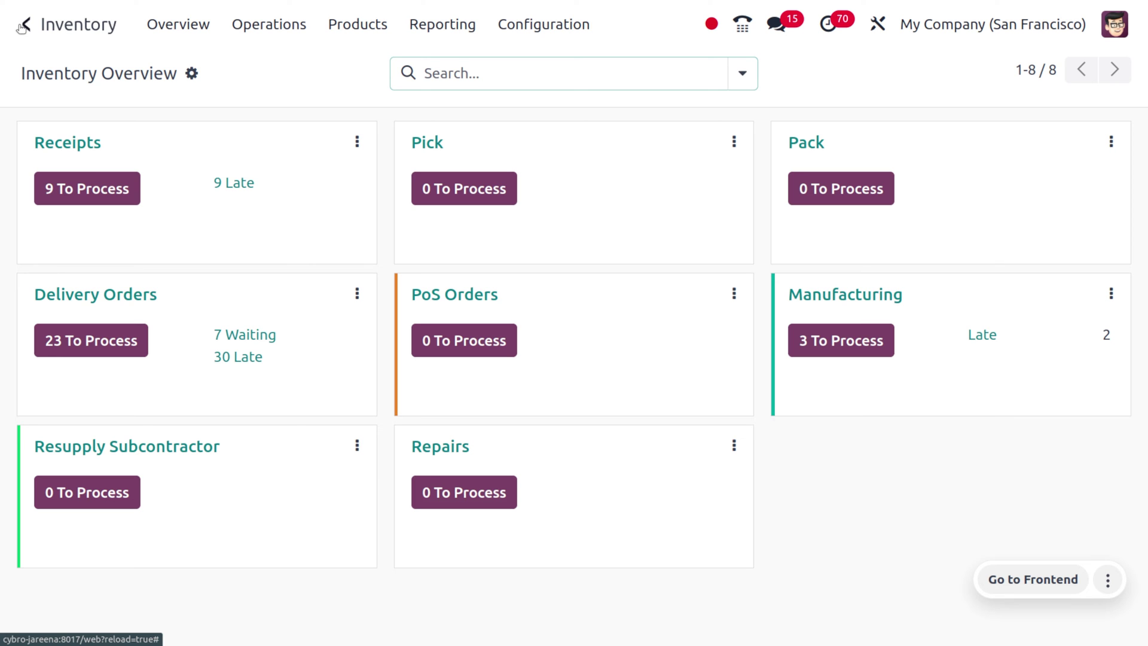
Check that Storage Locations and Multi-Step Routes are on in the Inventory Settings Warehouse section
left_click(512, 33)
left_click(535, 57)
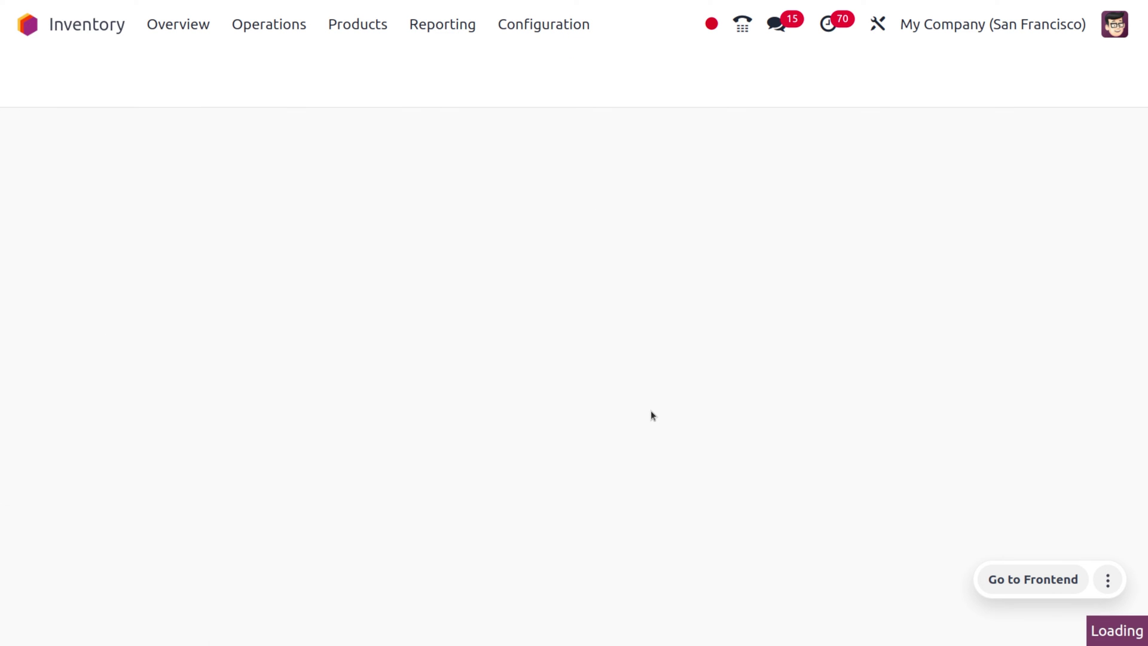
scroll(651, 410, "down", 12)
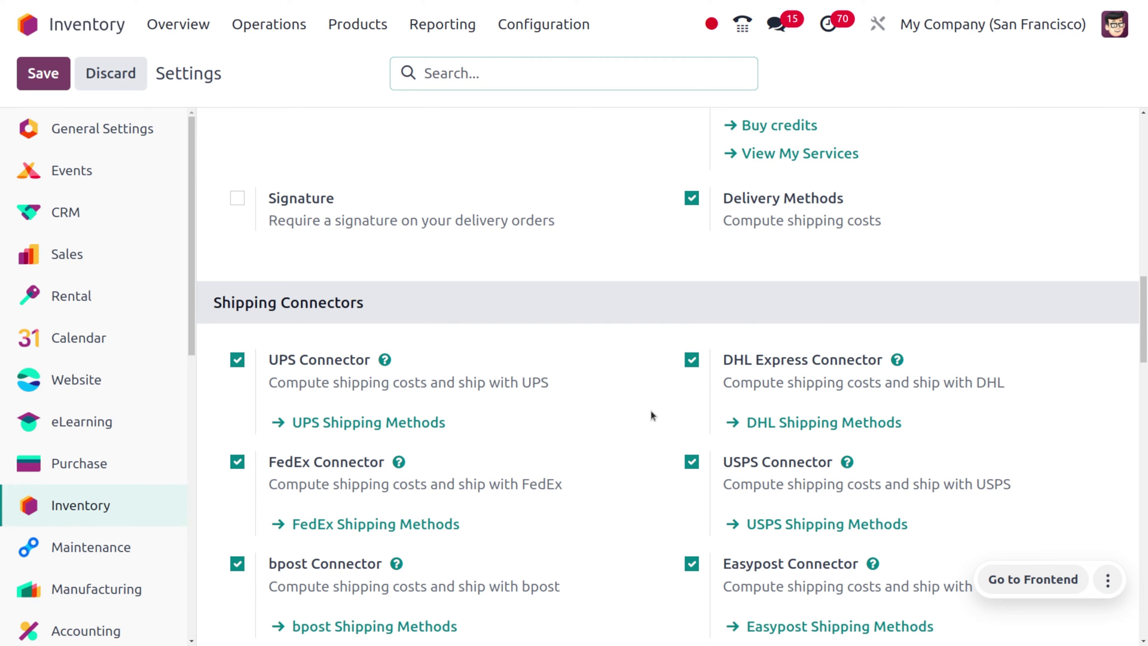
scroll(651, 414, "down", 12)
scroll(651, 415, "down", 4)
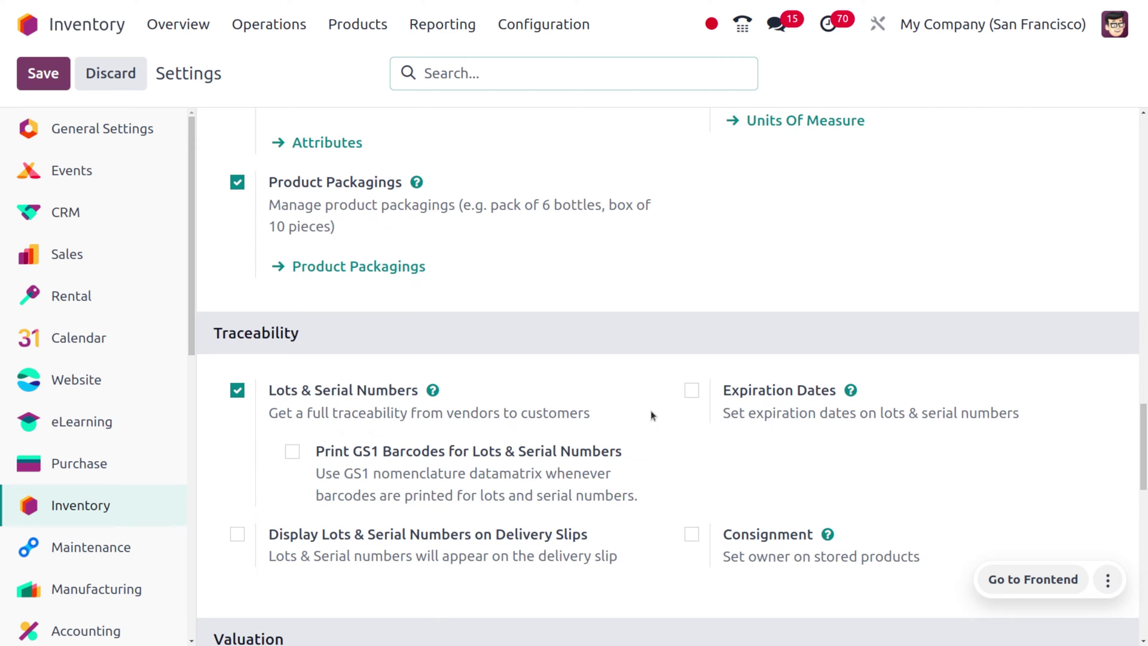
scroll(652, 415, "down", 6)
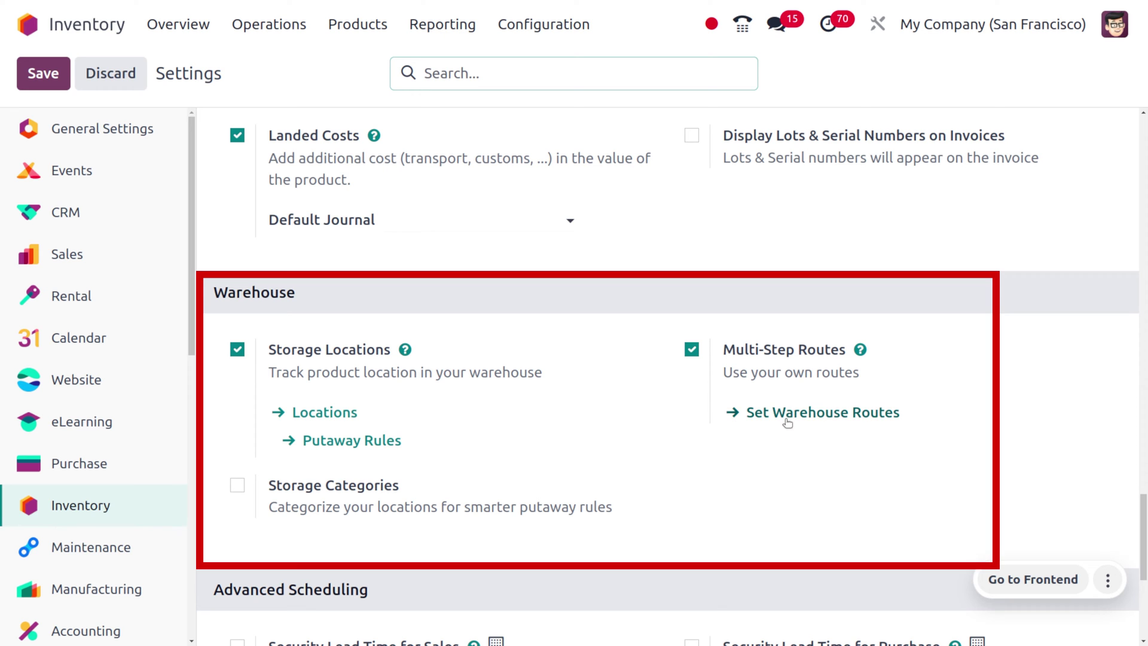
mouse_move(784, 417)
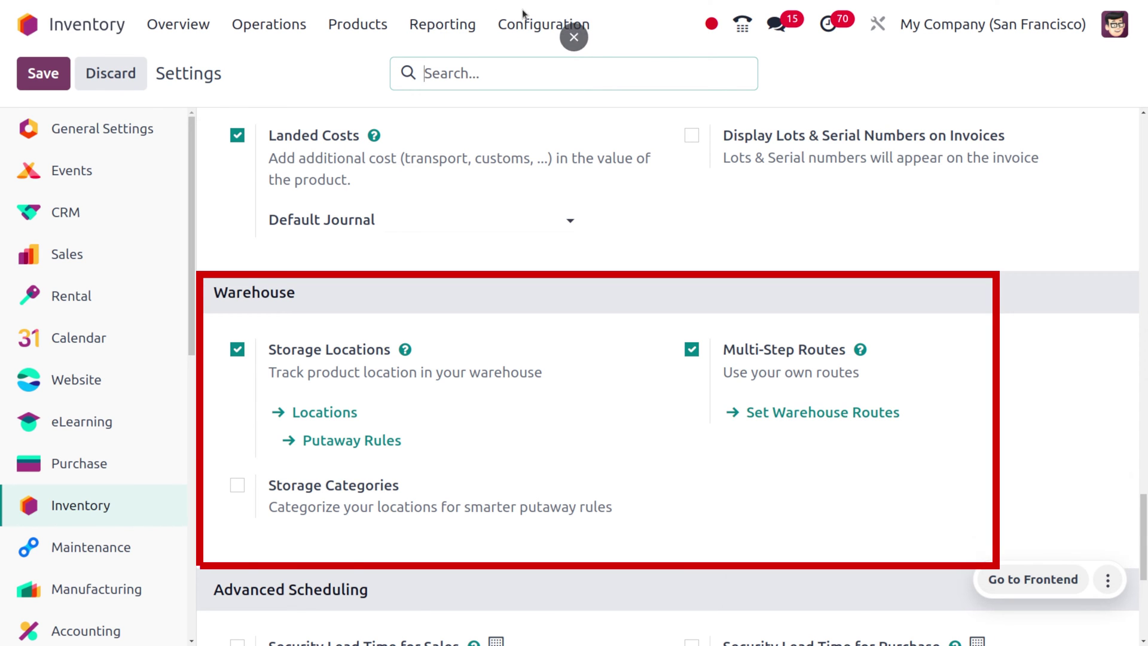
left_click(545, 26)
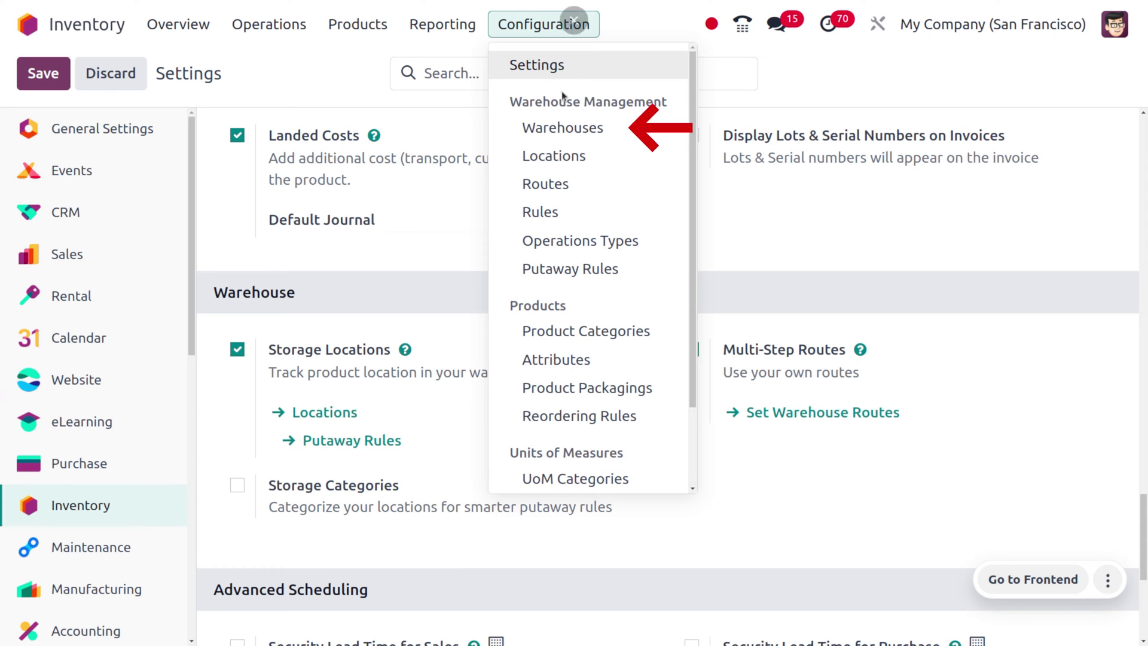
Inspect the YourCompany warehouse's three-step outgoing shipment configuration, then return to the Overview
left_click(572, 128)
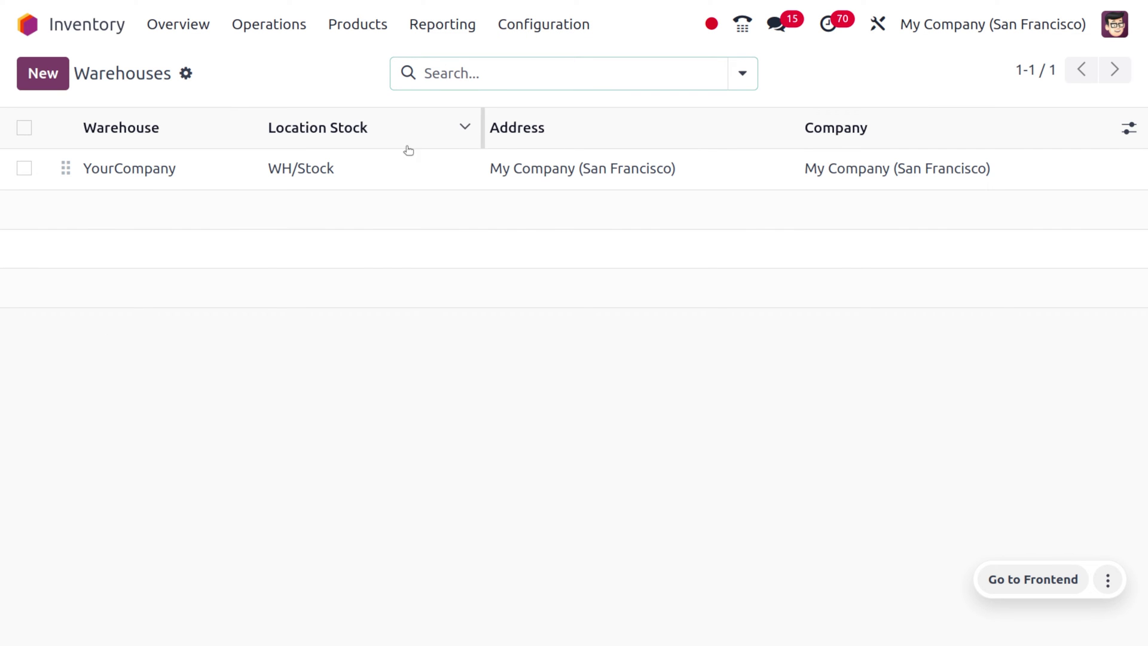
left_click(357, 165)
scroll(351, 469, "down", 3)
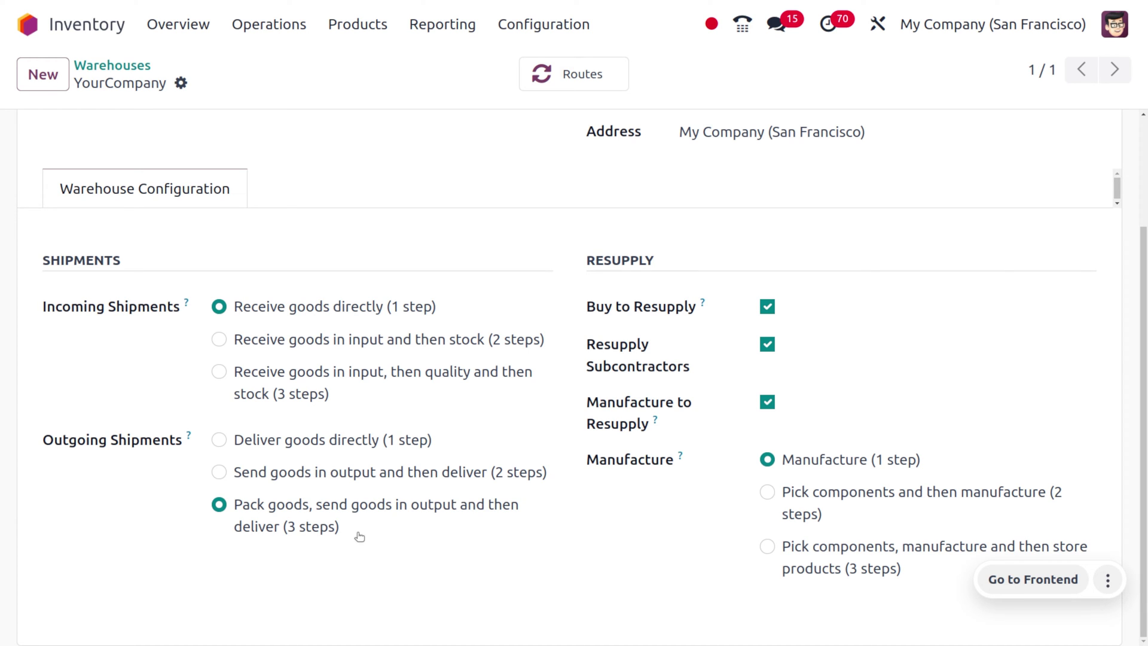
left_click(183, 29)
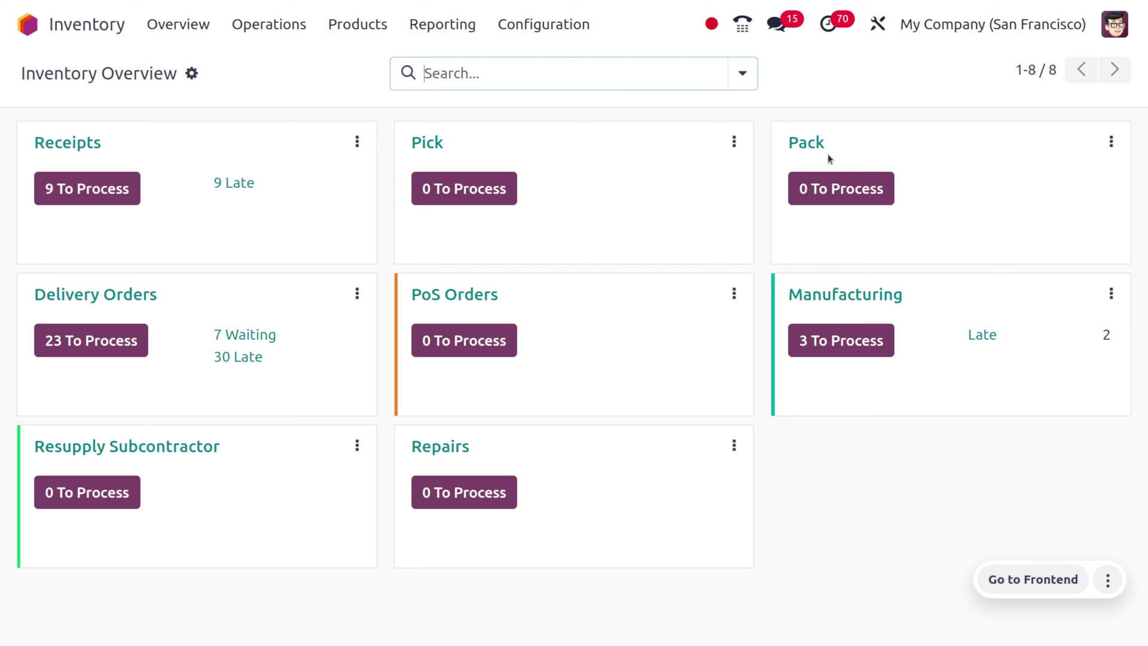
Set YourCompany warehouse outgoing shipments to 'Deliver goods directly (1 step)' and save
left_click(502, 24)
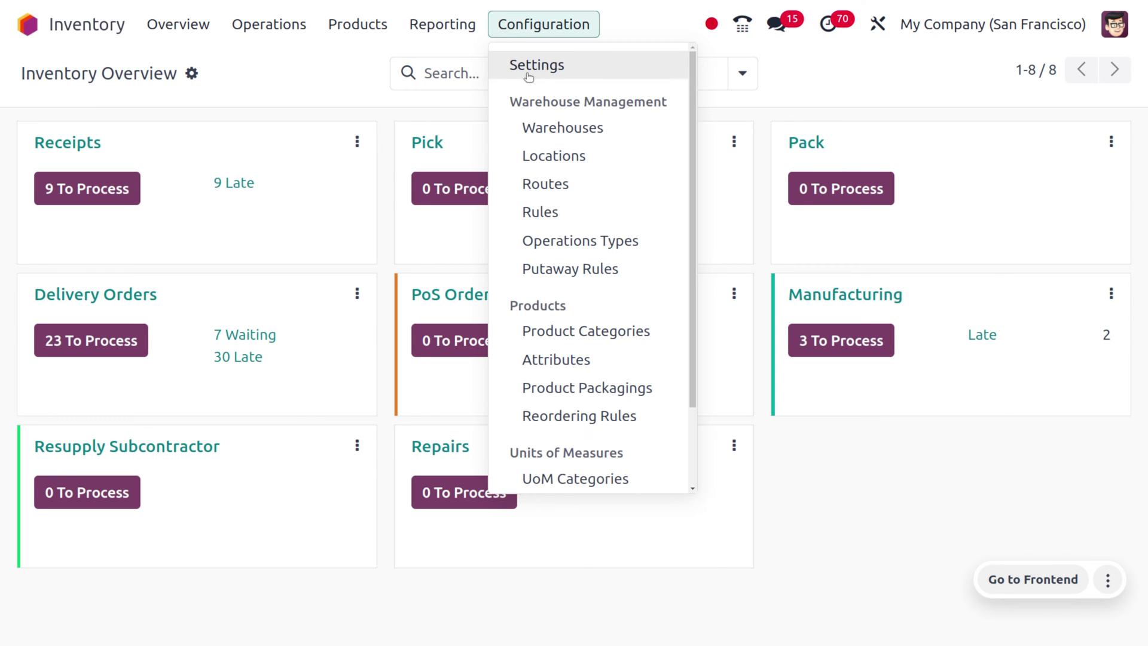
left_click(548, 128)
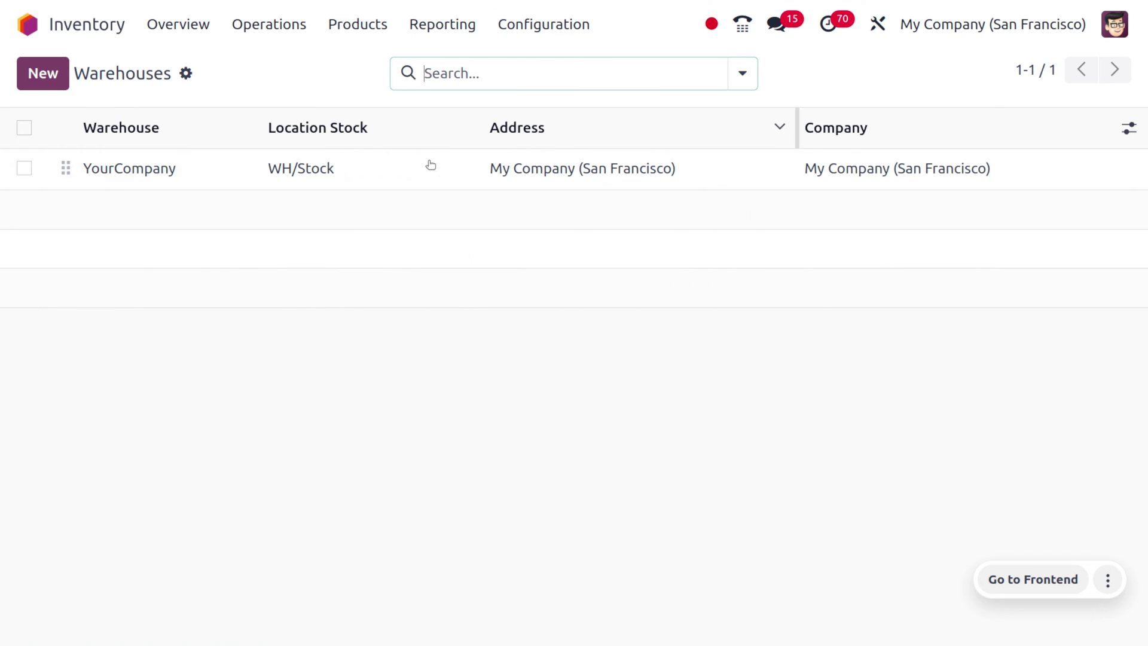
left_click(304, 169)
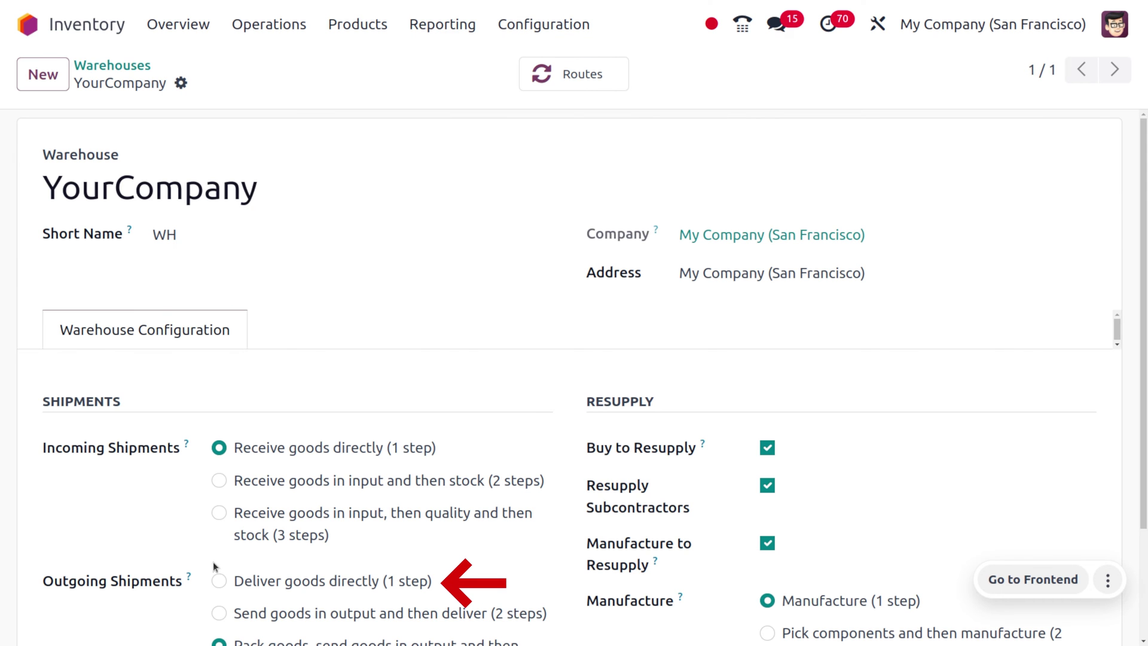
left_click(220, 581)
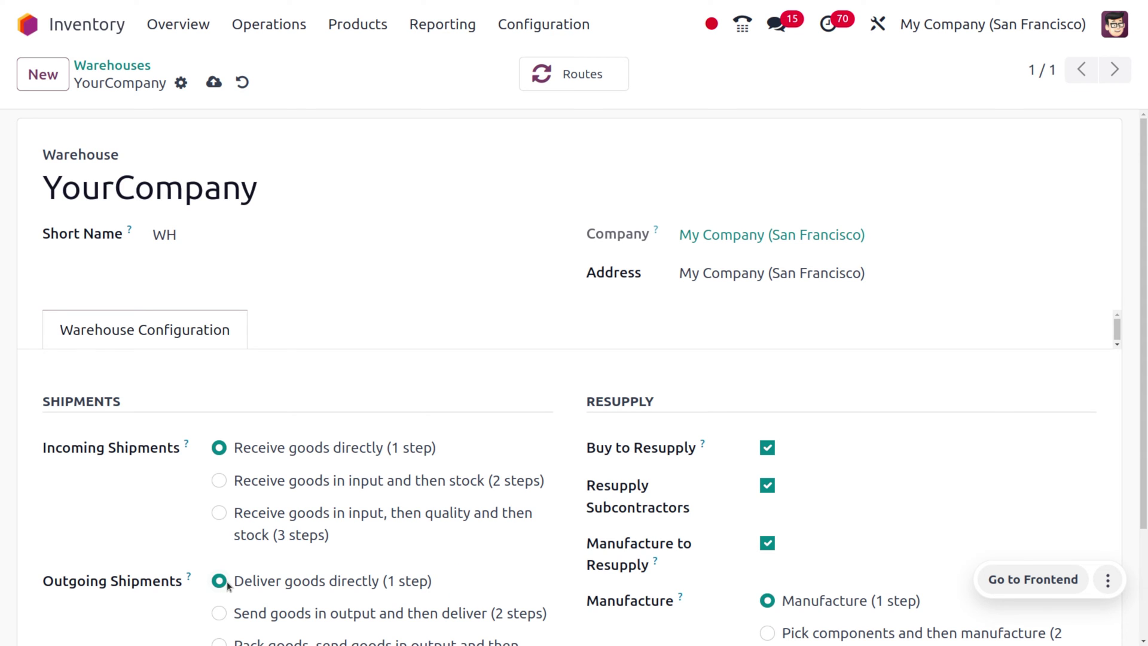
left_click(215, 84)
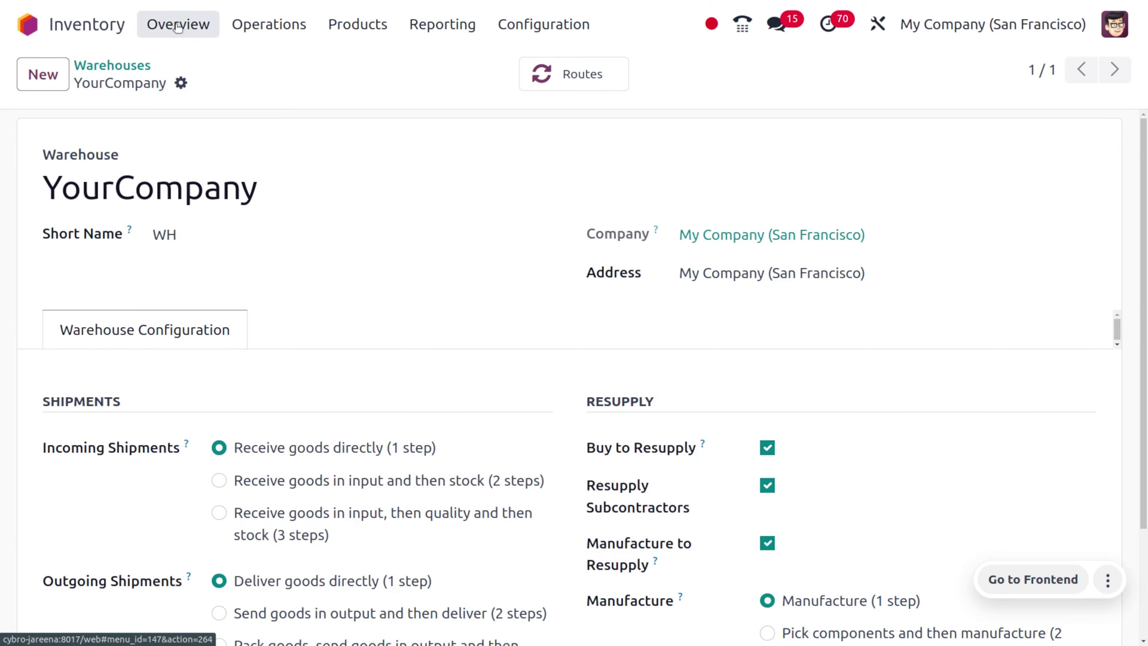
left_click(177, 26)
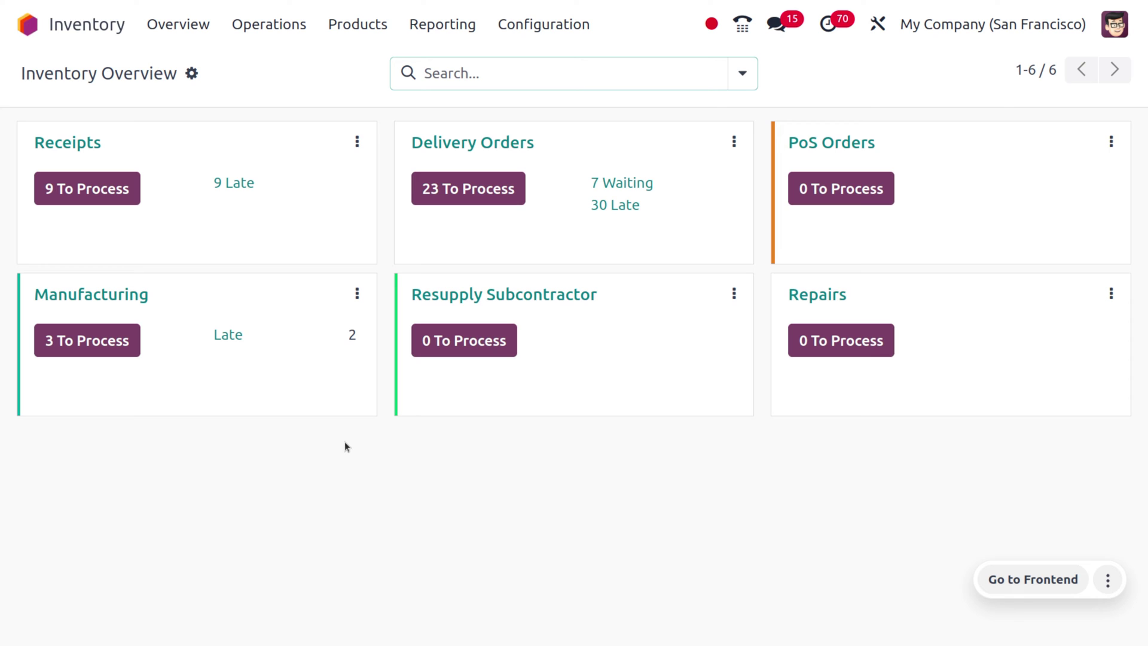
Look at the operation type choices, then open Delivery Orders to review its reservation options
left_click(534, 30)
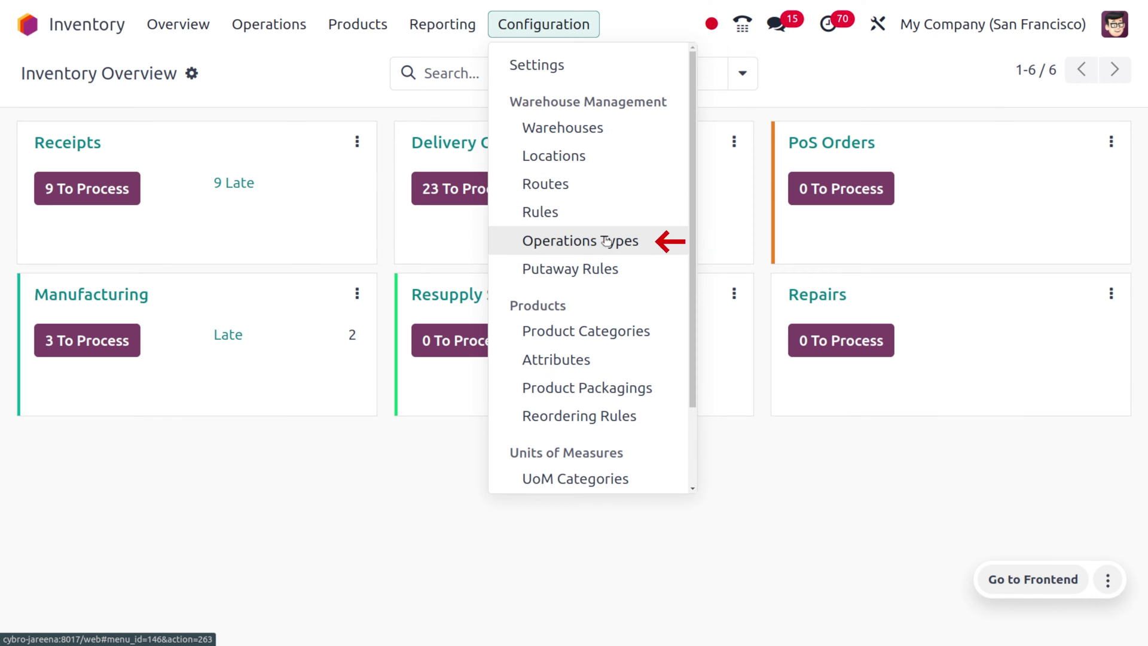
left_click(581, 240)
left_click(42, 81)
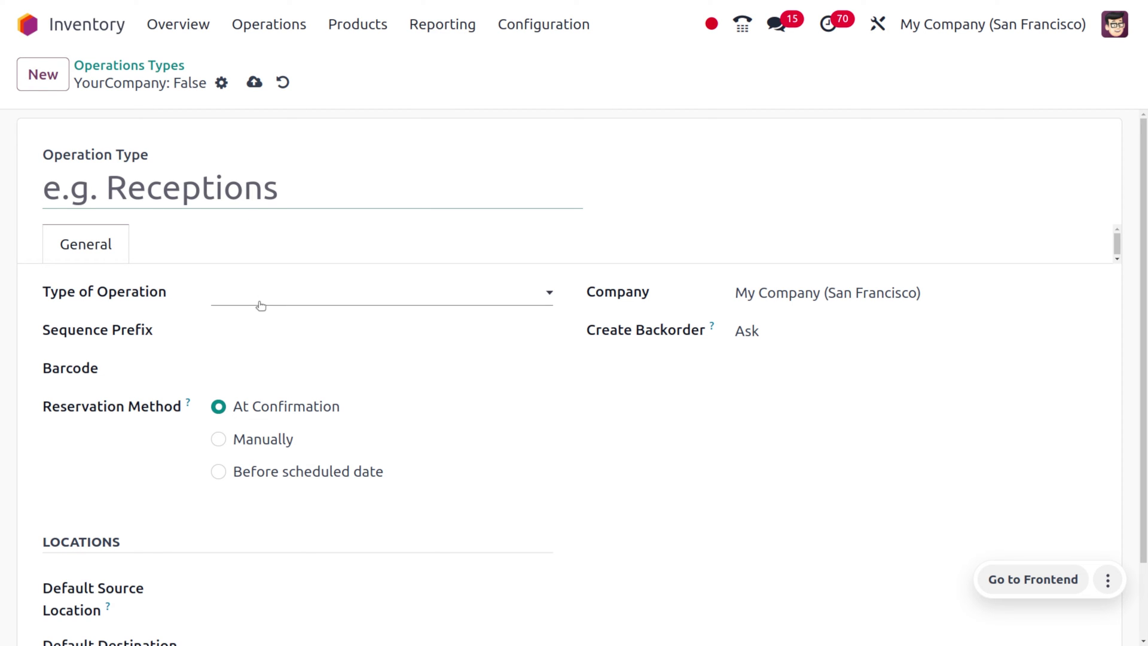
left_click(258, 302)
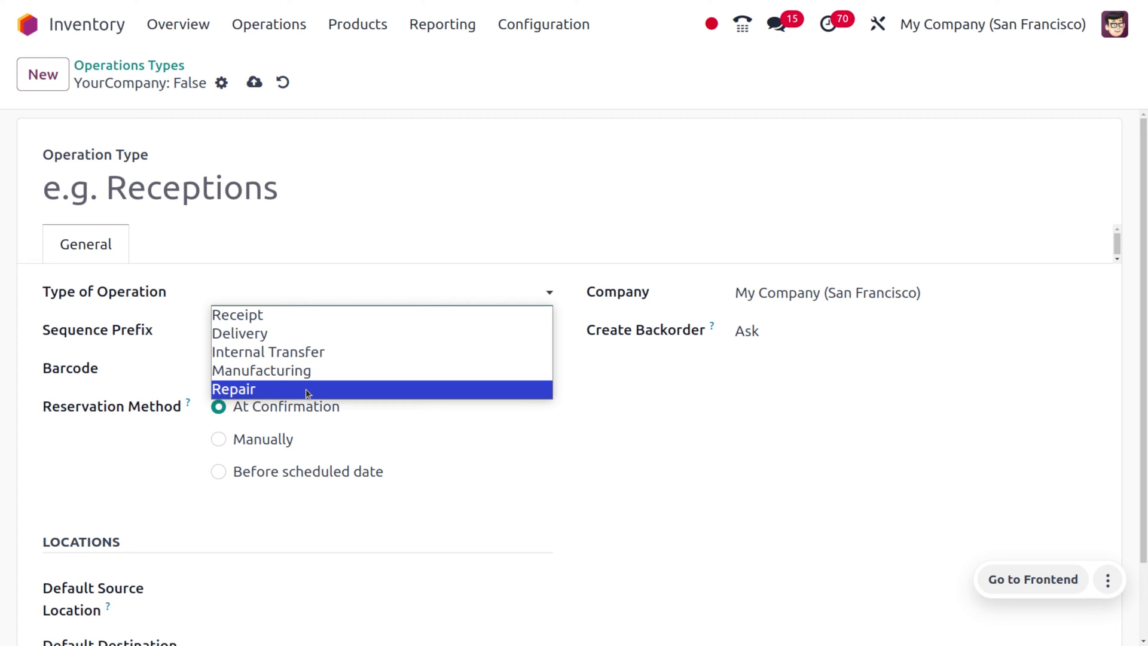
left_click(124, 64)
left_click(125, 64)
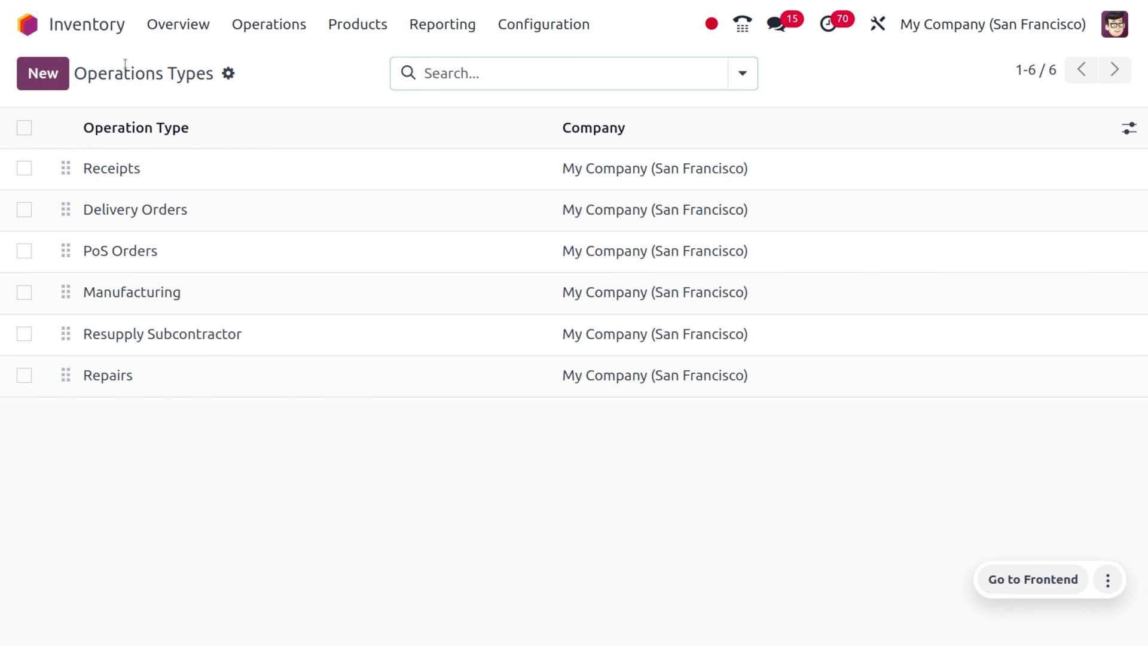
left_click(183, 210)
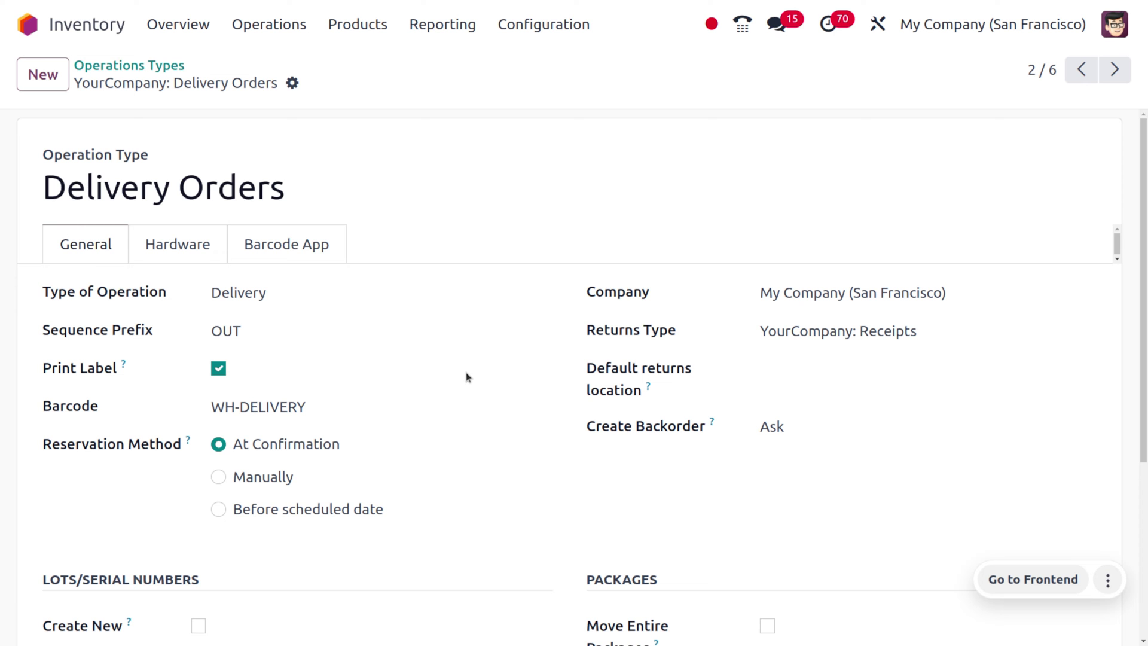
Launch the Sales app from the home menu with the 'sa' search
left_click(27, 26)
type("sa")
key("Return")
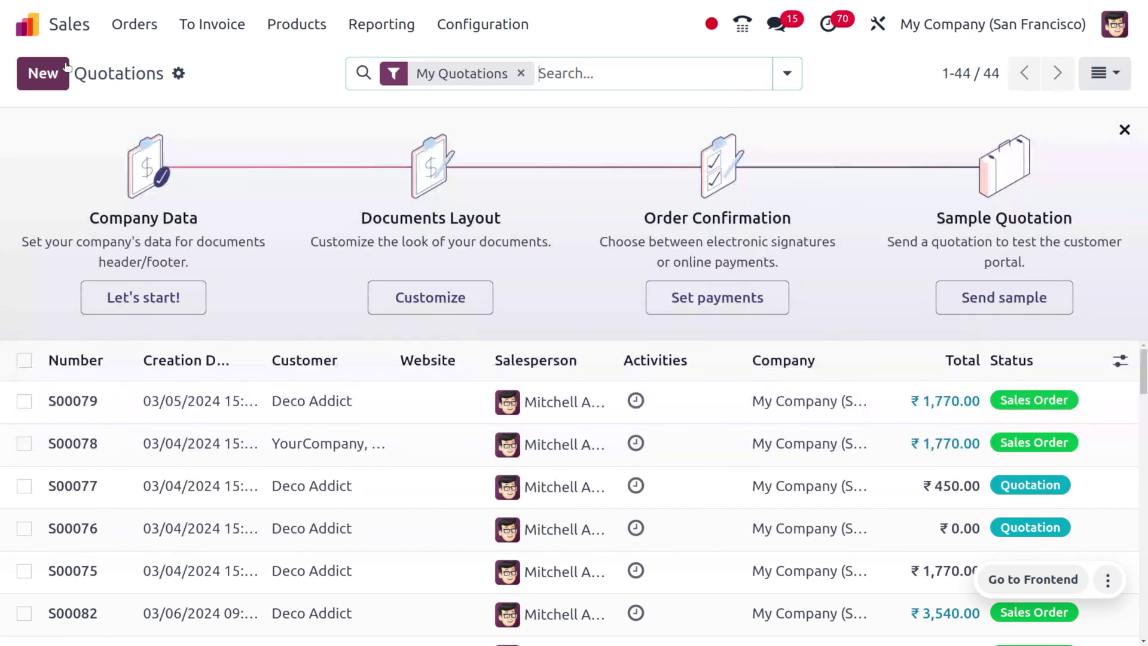
Start a new quotation and choose its customer
left_click(43, 76)
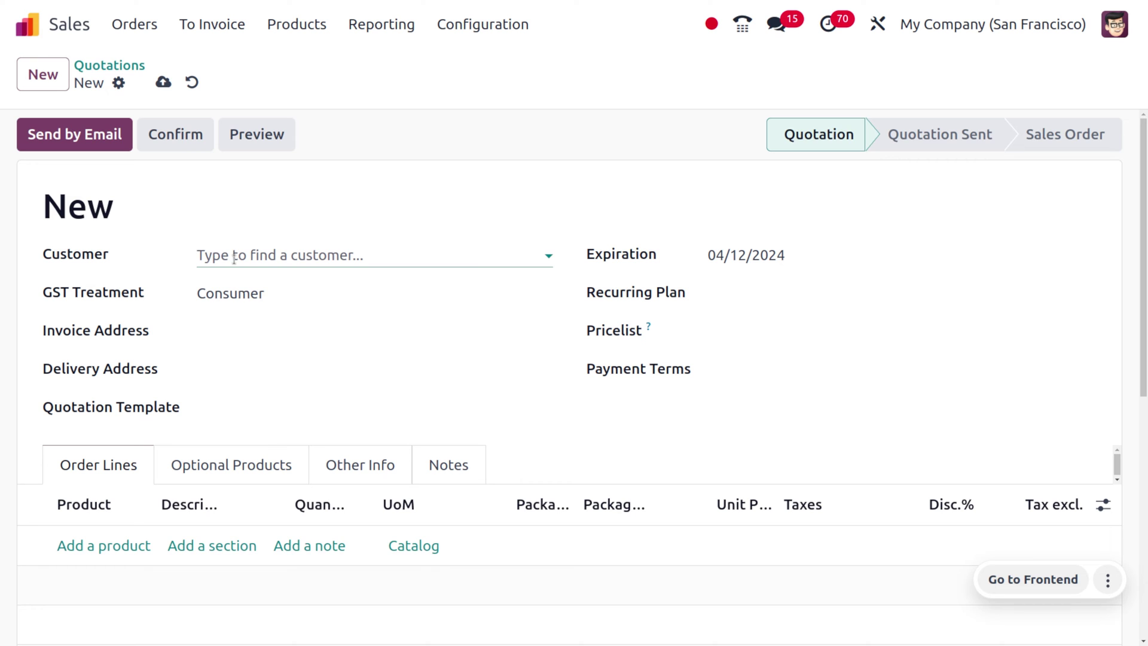
left_click(231, 256)
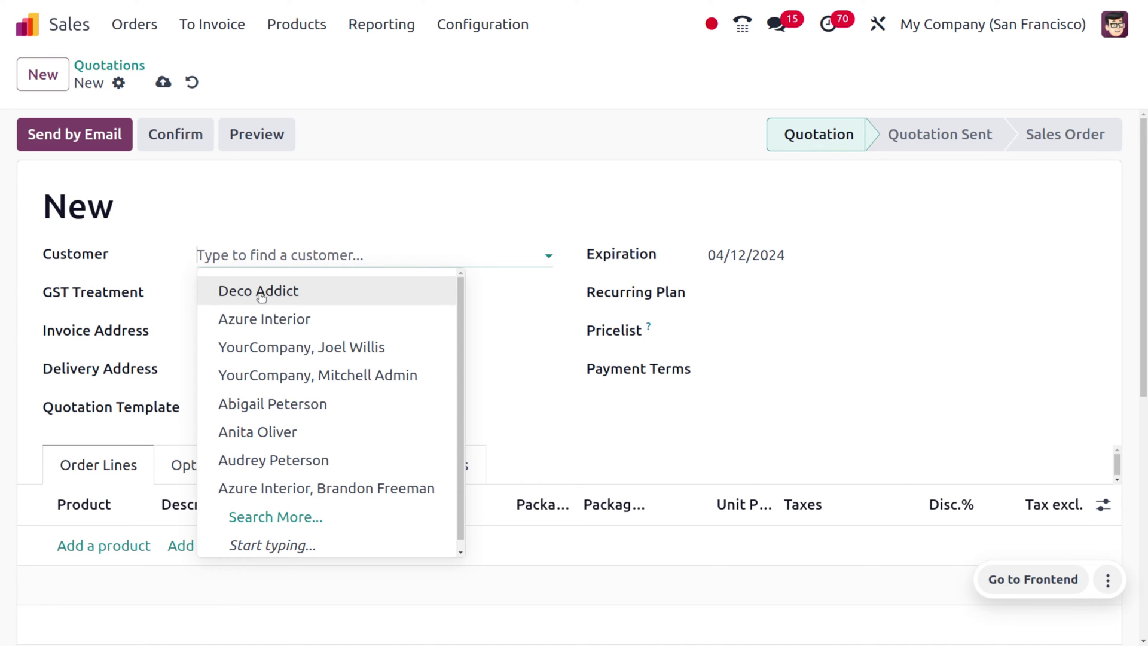
left_click(296, 428)
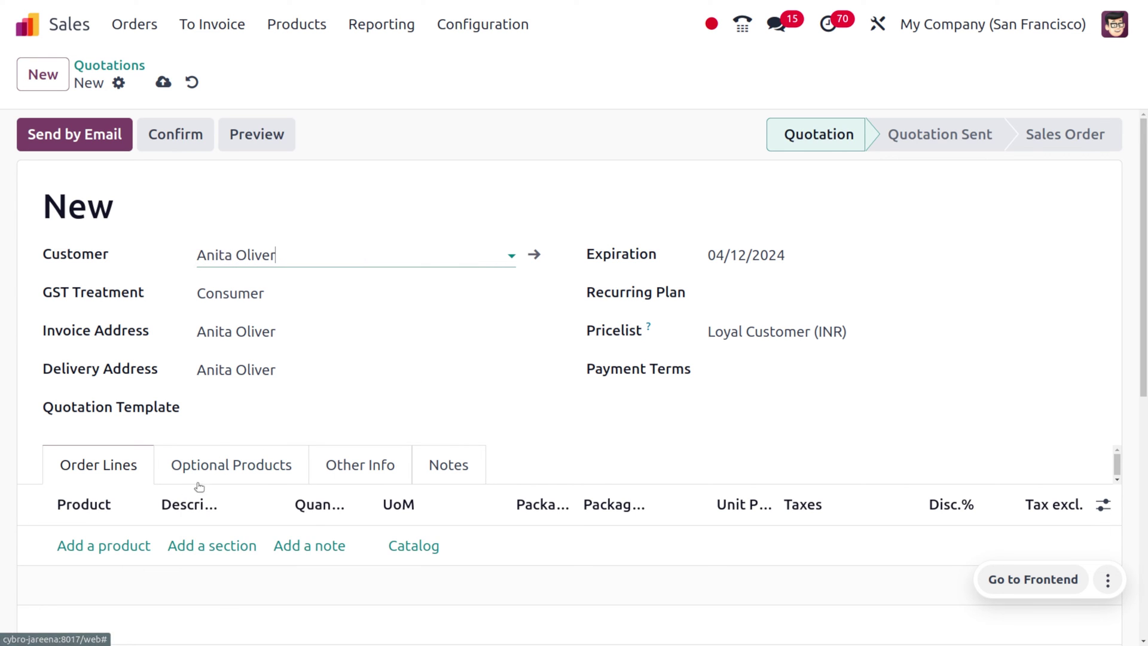
Add 5 units of [E-COM11] Cabinet with Doors, save, and confirm as order S00087
left_click(122, 544)
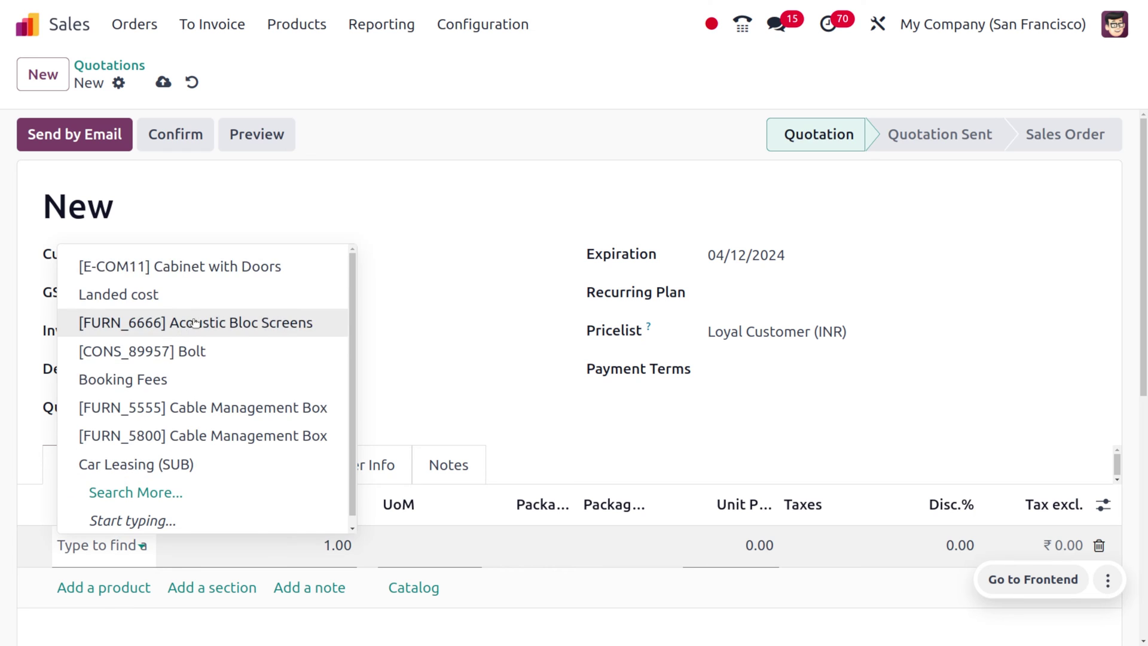
left_click(215, 266)
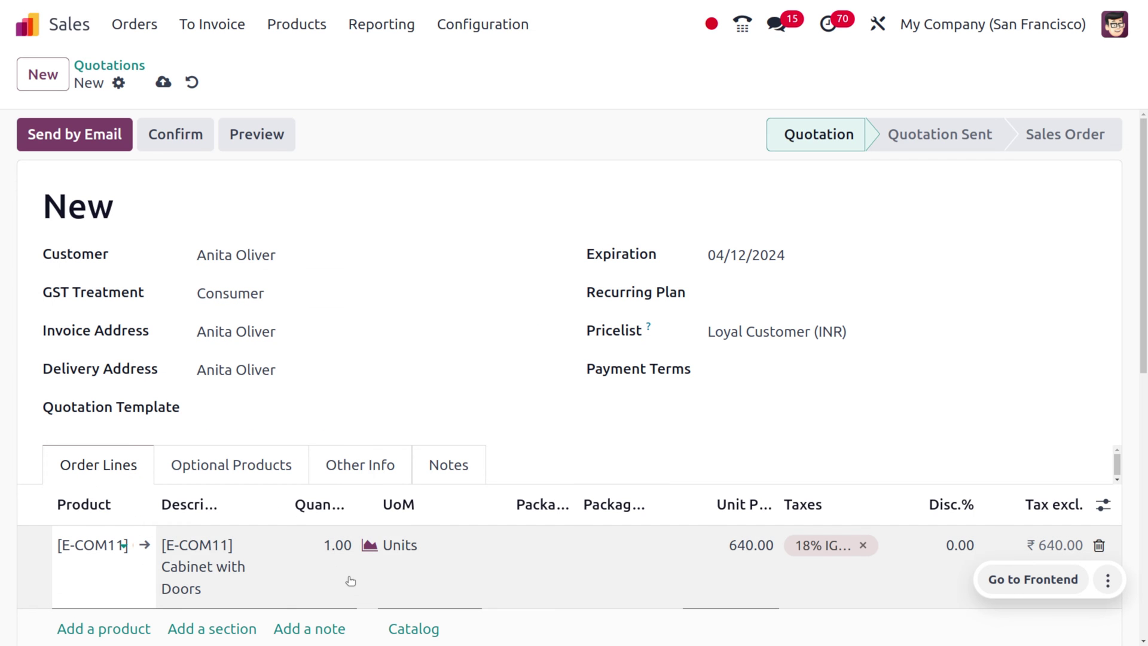
left_click(339, 548)
type("5")
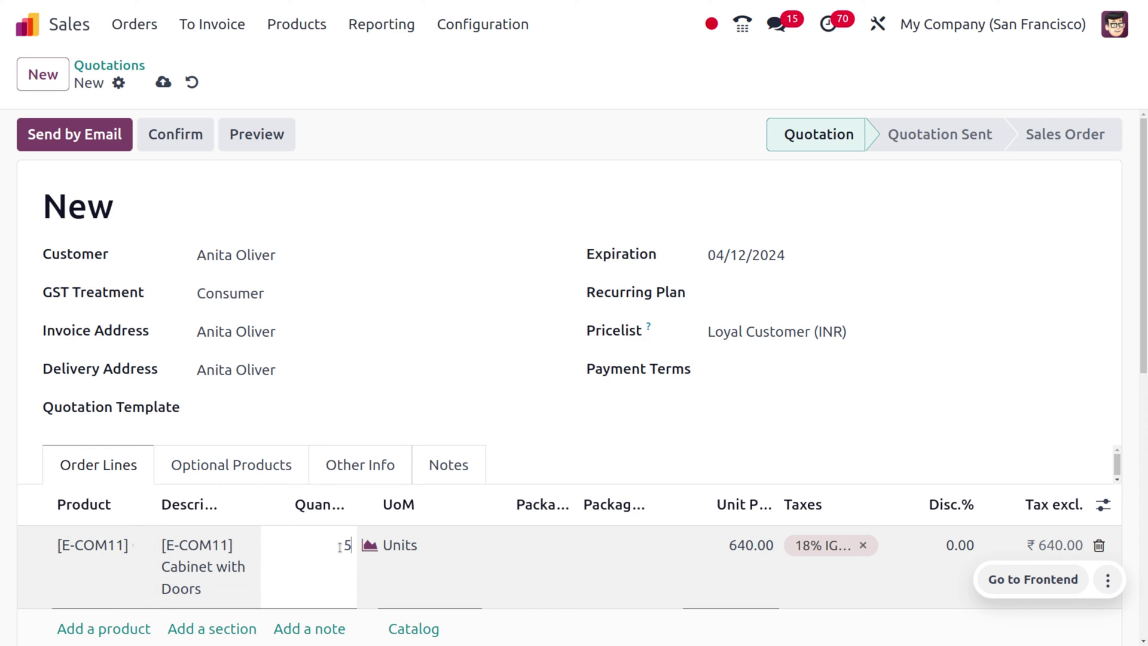
left_click(372, 179)
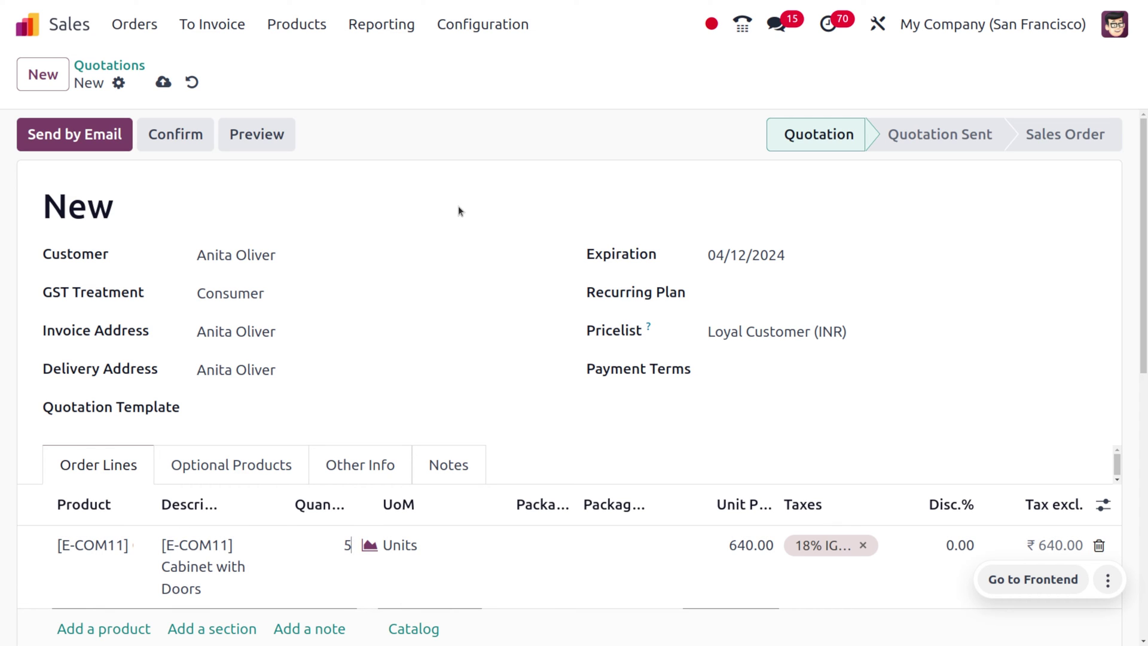
left_click(164, 84)
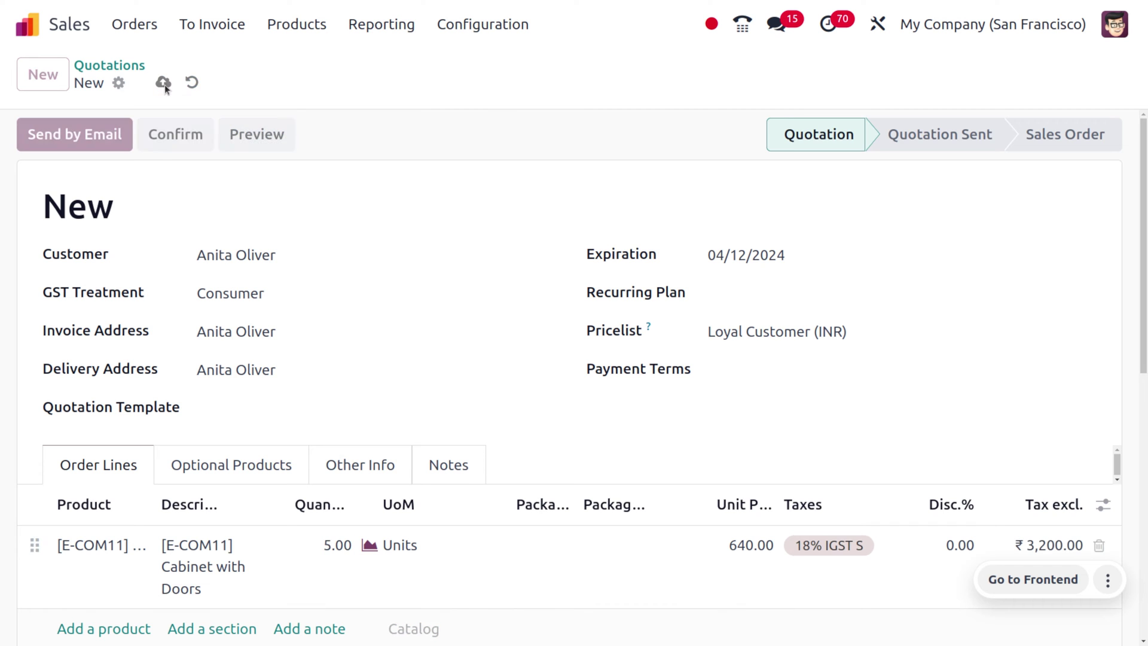
left_click(181, 145)
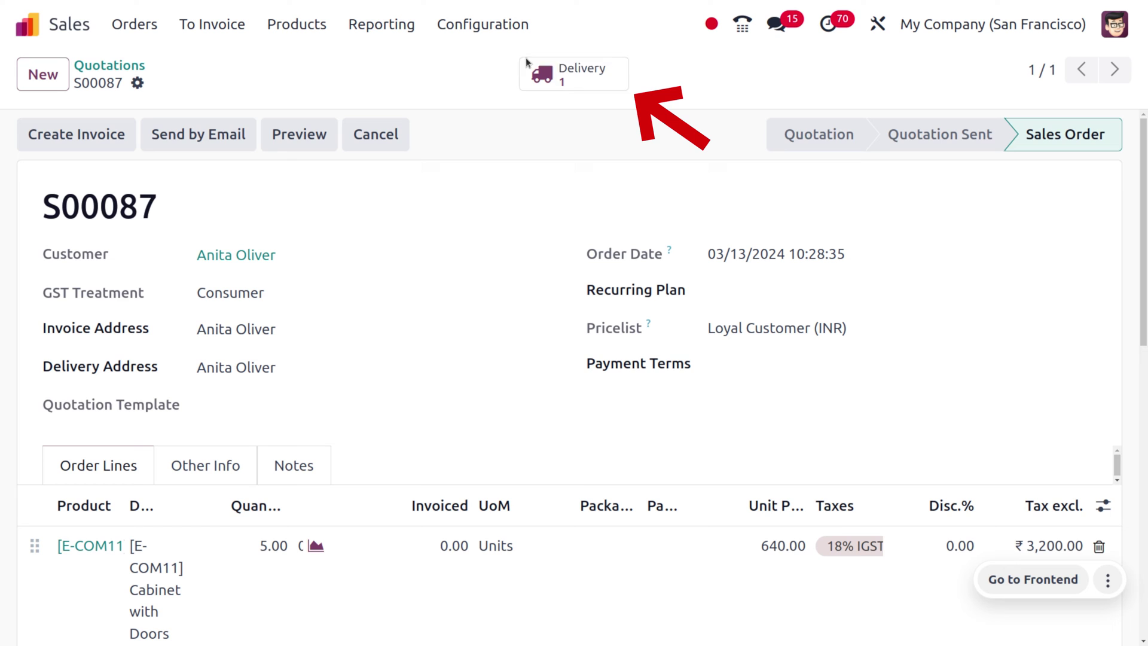
Open the order's delivery WH/OUT/00039 and validate it
left_click(595, 80)
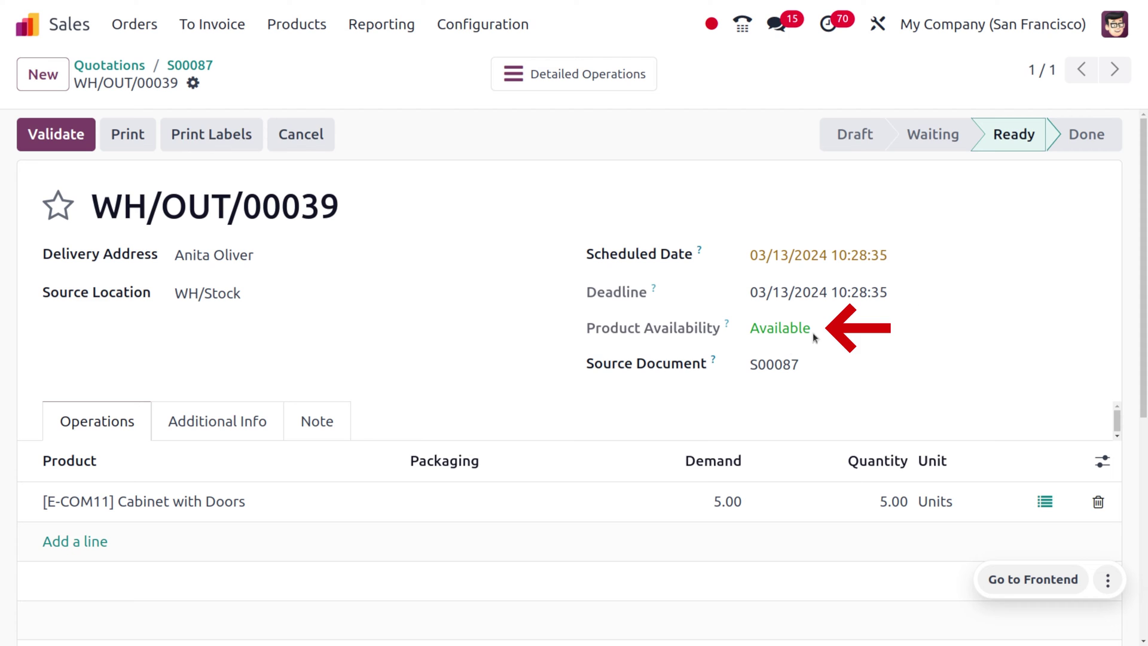
left_click(80, 142)
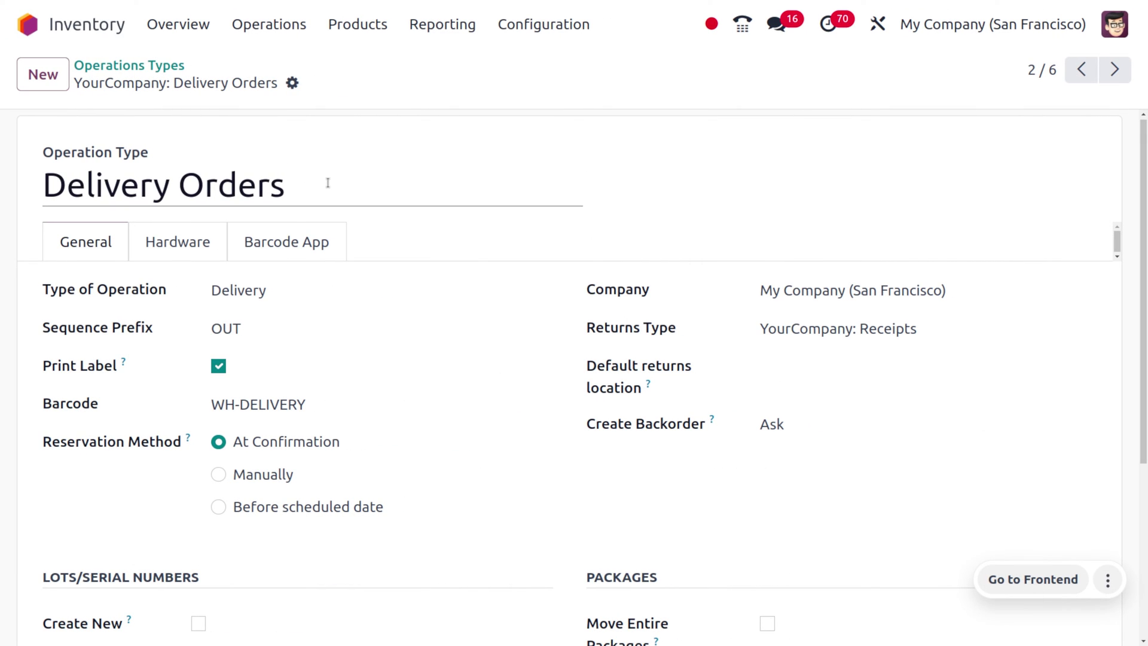
Set the Delivery Orders Reservation Method to Manually and save
left_click(219, 475)
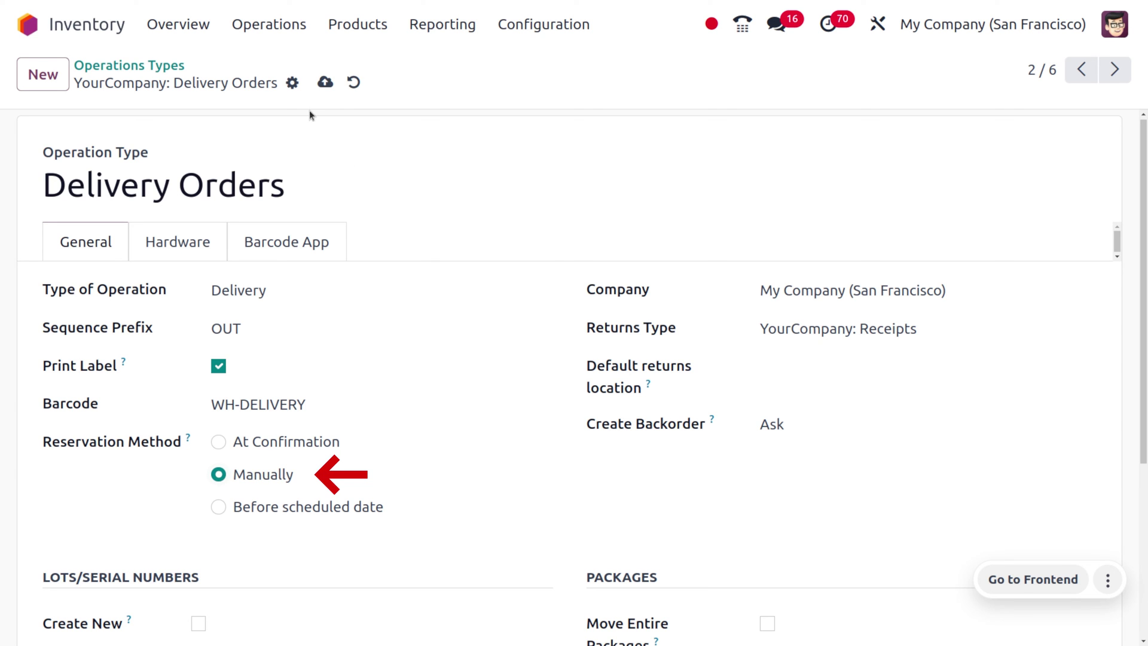
left_click(325, 83)
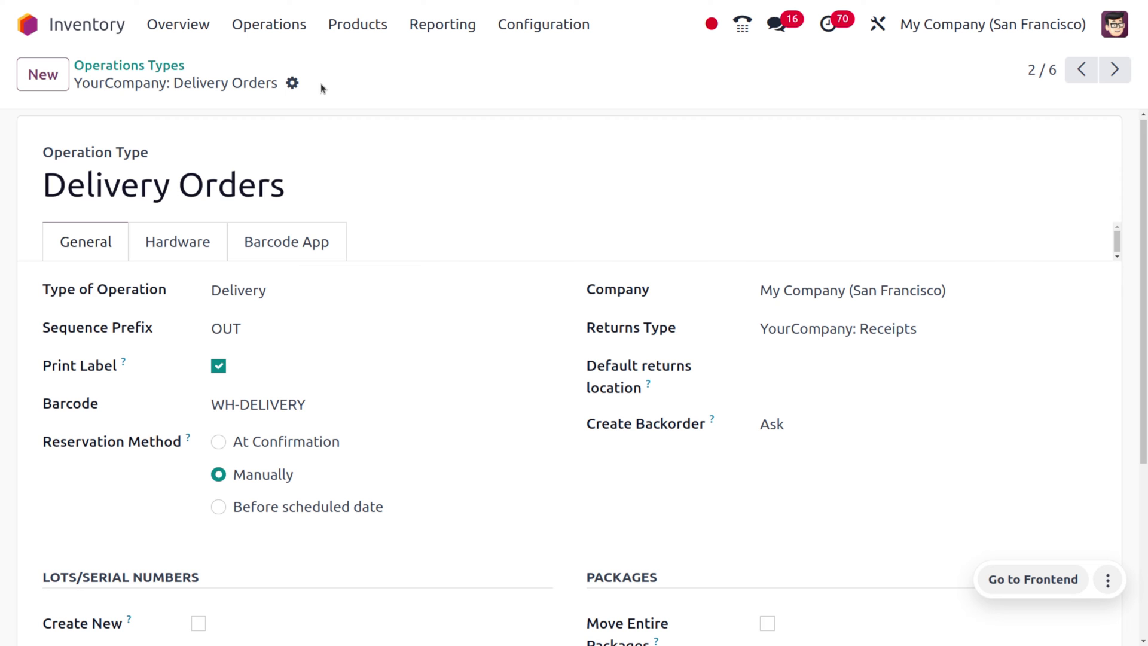
Return to Sales and start a new quotation for a different customer
left_click(34, 31)
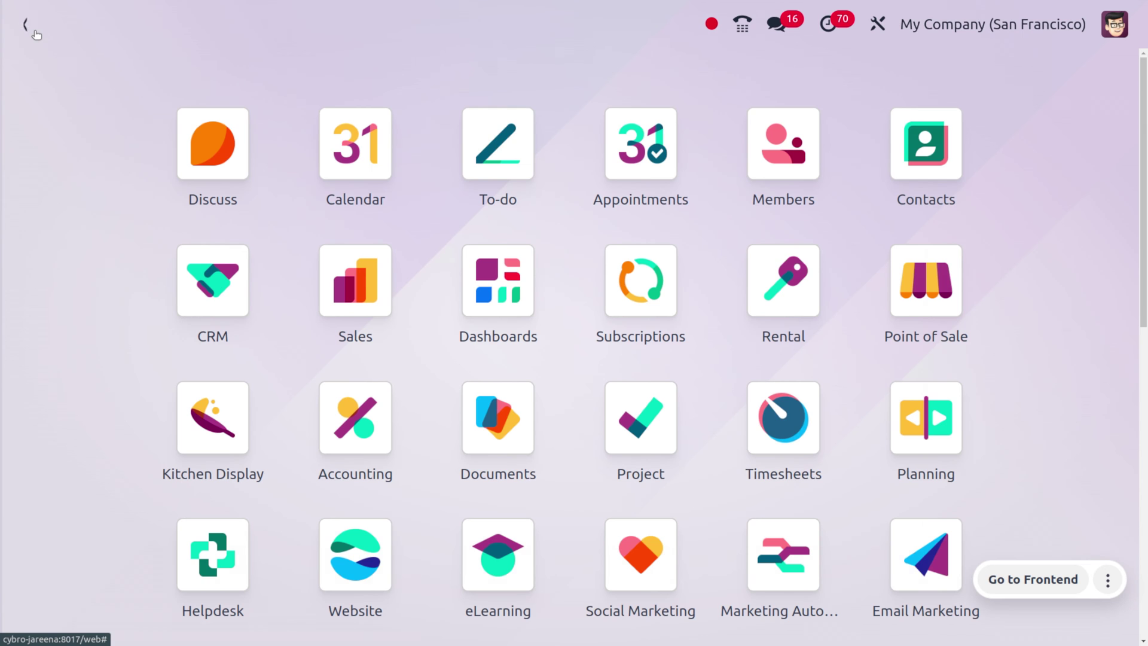
type("sa")
key("Return")
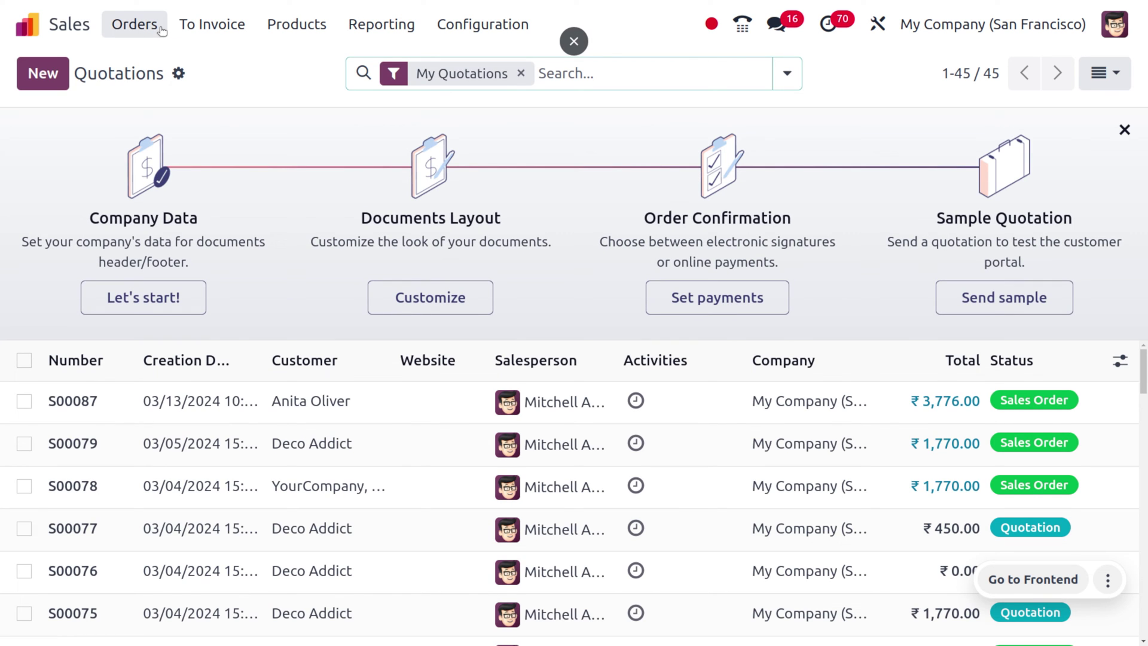
left_click(43, 74)
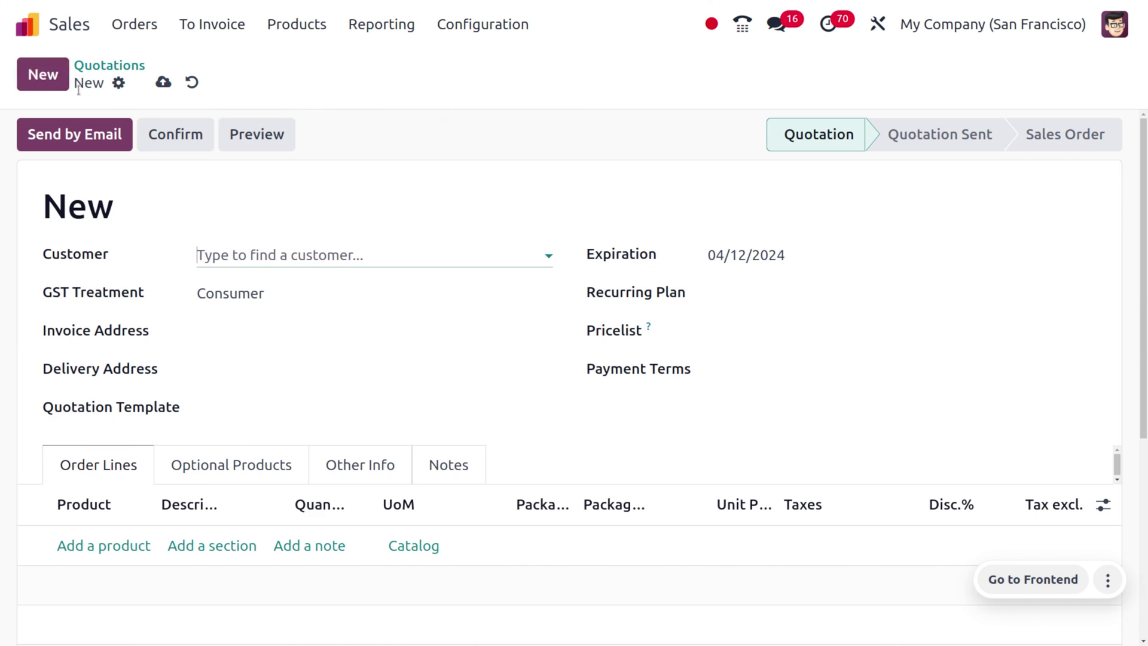
left_click(252, 252)
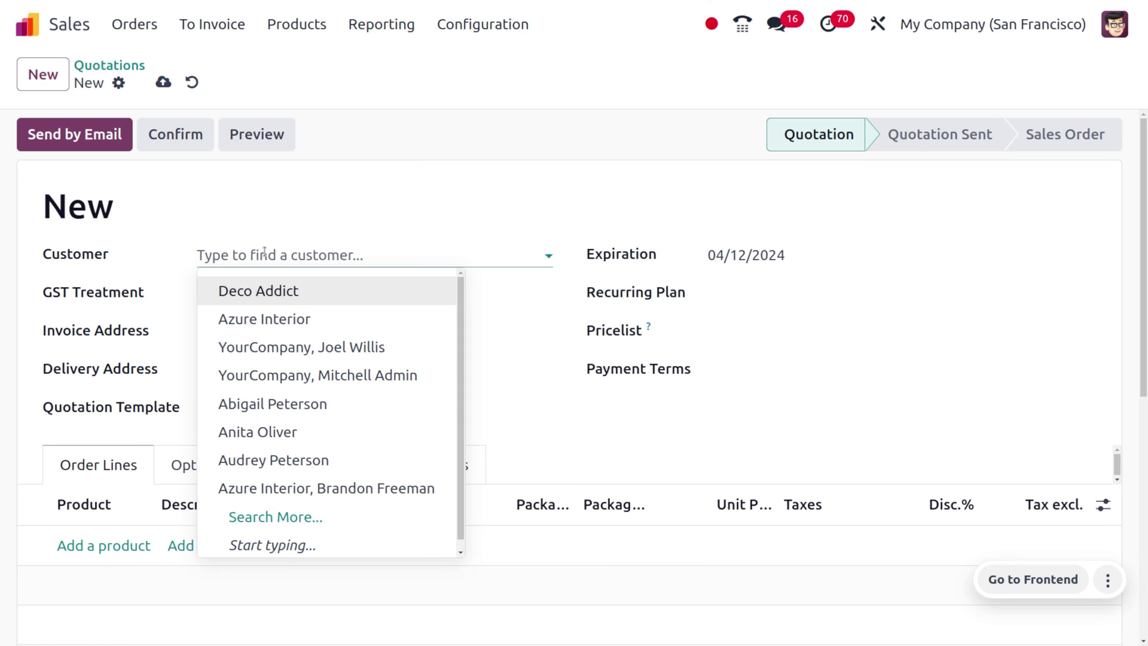
left_click(322, 462)
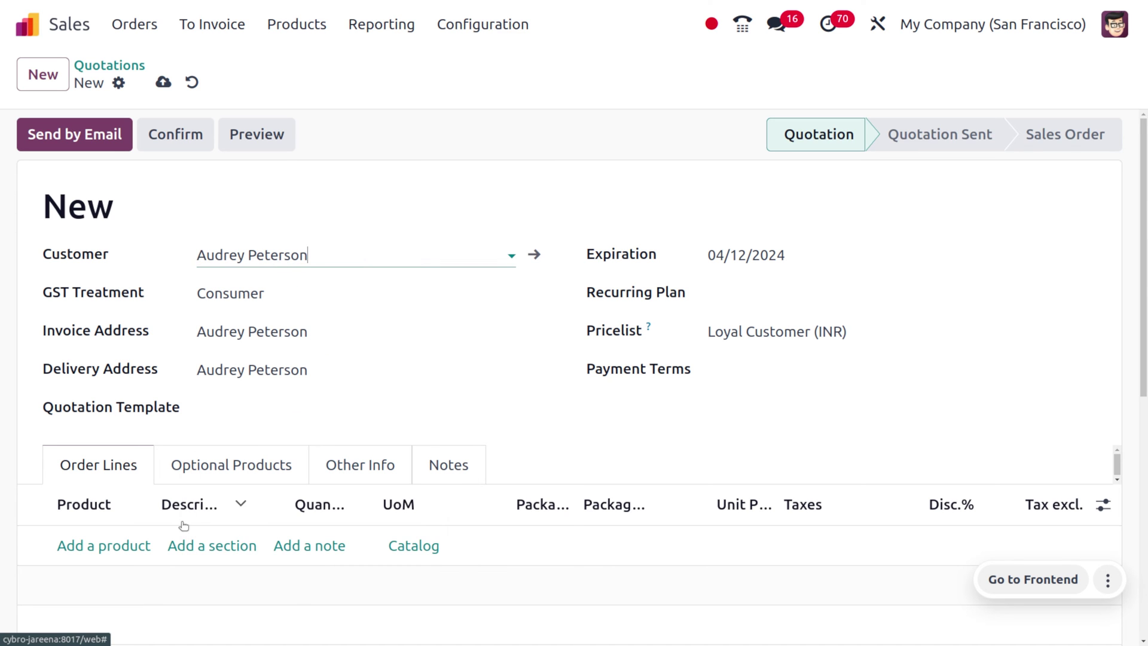
Add 10 units of [E-COM11] Cabinet with Doors and save the quotation as S00088
left_click(126, 550)
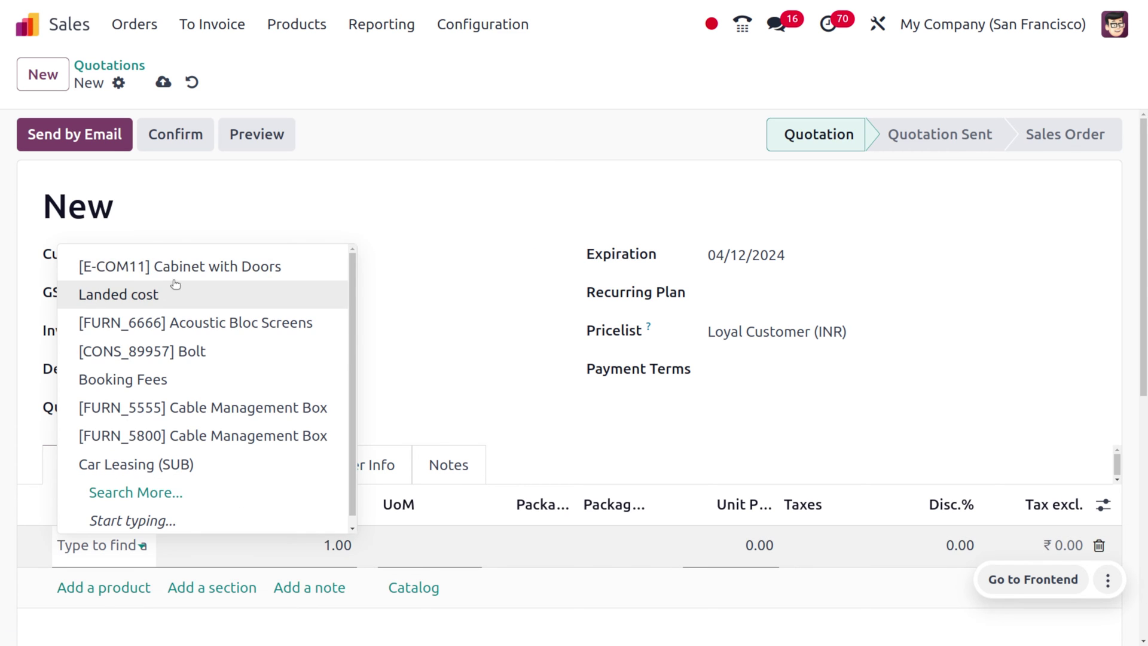
left_click(185, 267)
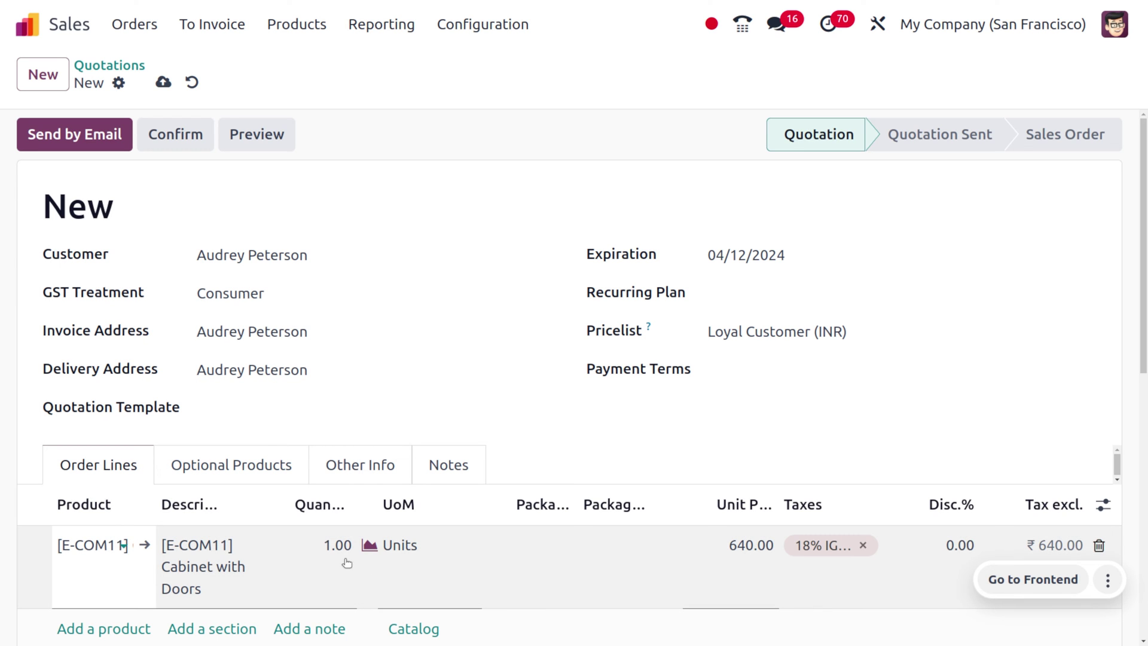
left_click(342, 561)
type("10")
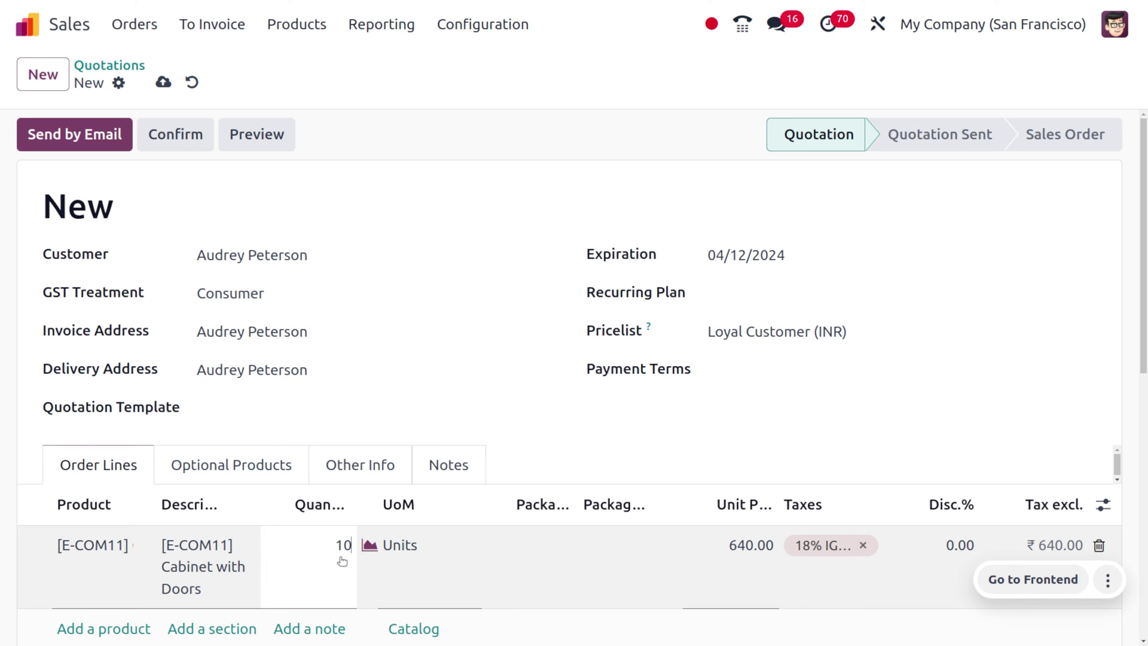
left_click(164, 83)
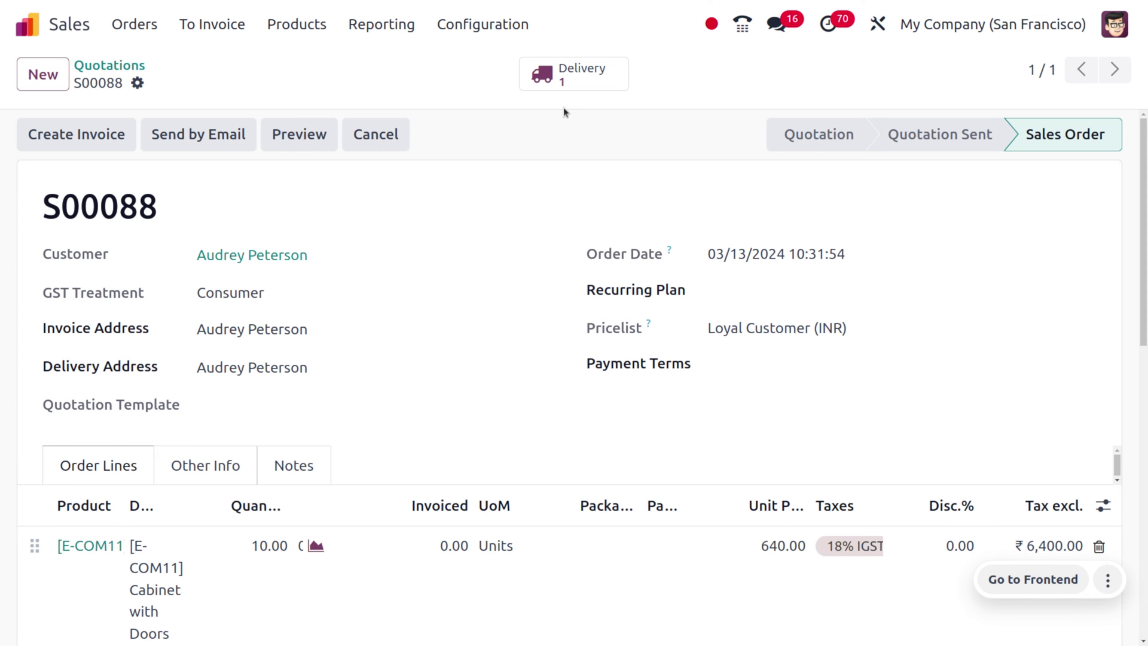
Open delivery WH/OUT/00040, which is Waiting with 0 of 10 cabinets reserved
left_click(573, 88)
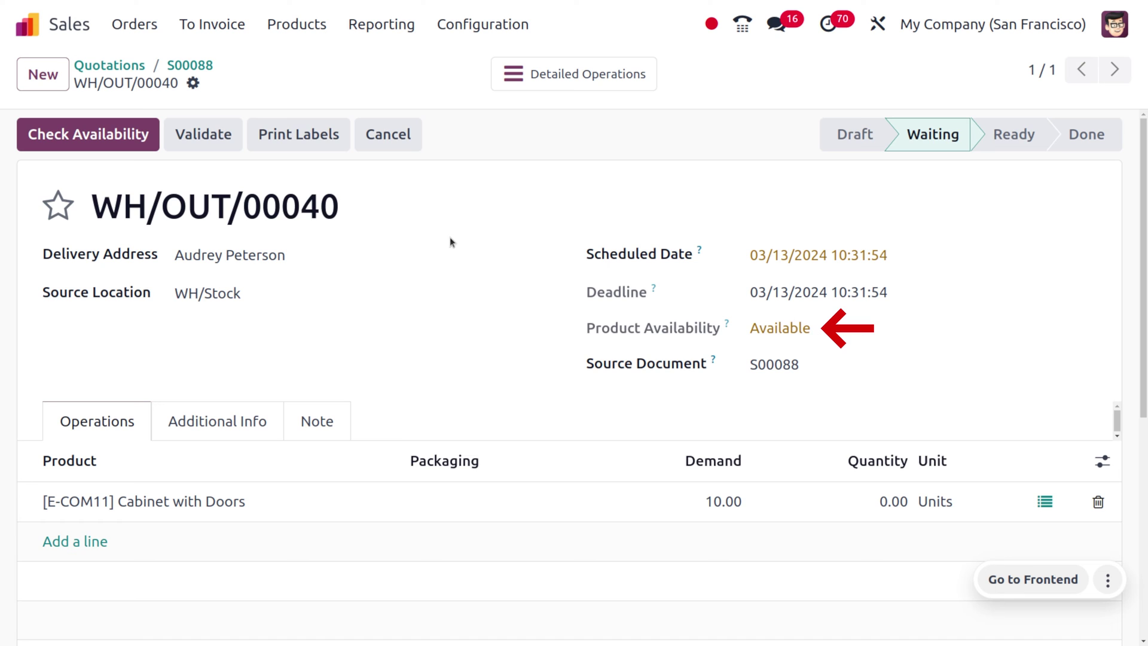
Reserve the 10 cabinets on WH/OUT/00040 with Check Availability, then validate the delivery
left_click(126, 144)
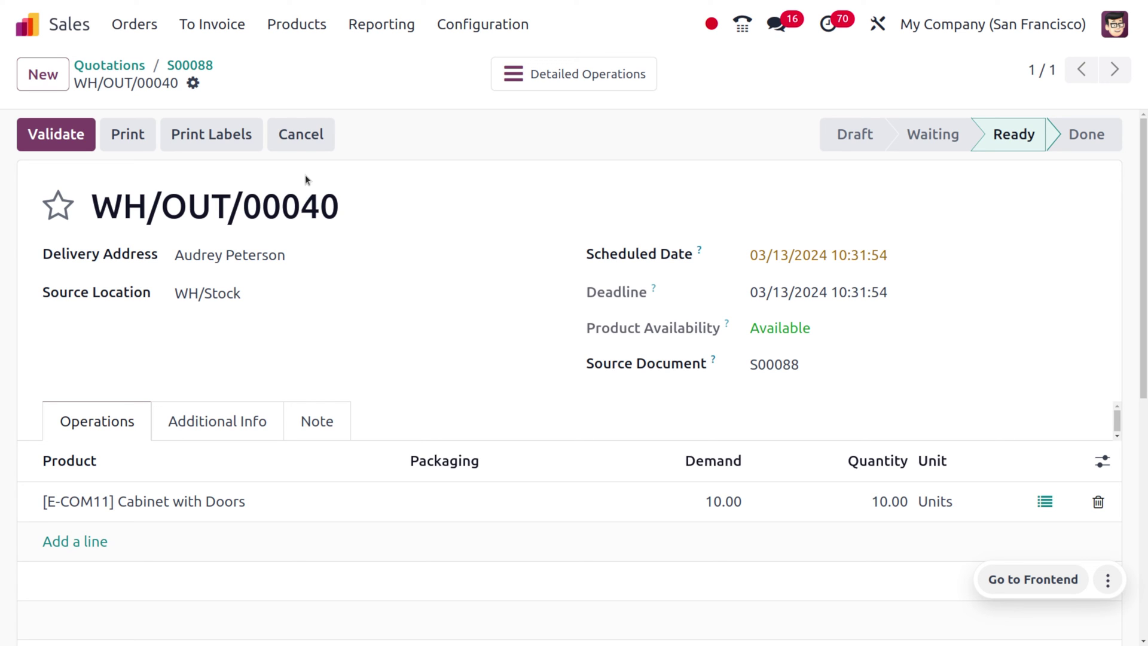
left_click(69, 148)
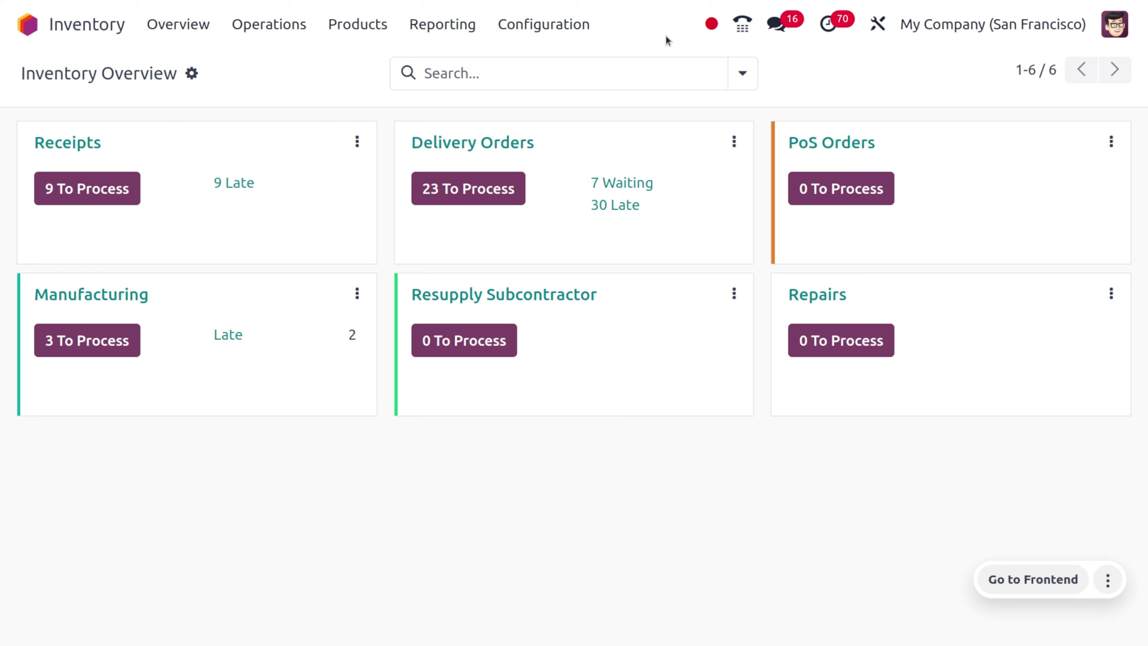
Set the Delivery Orders reservation method to 'Before scheduled date', 1 day before, and save
left_click(736, 143)
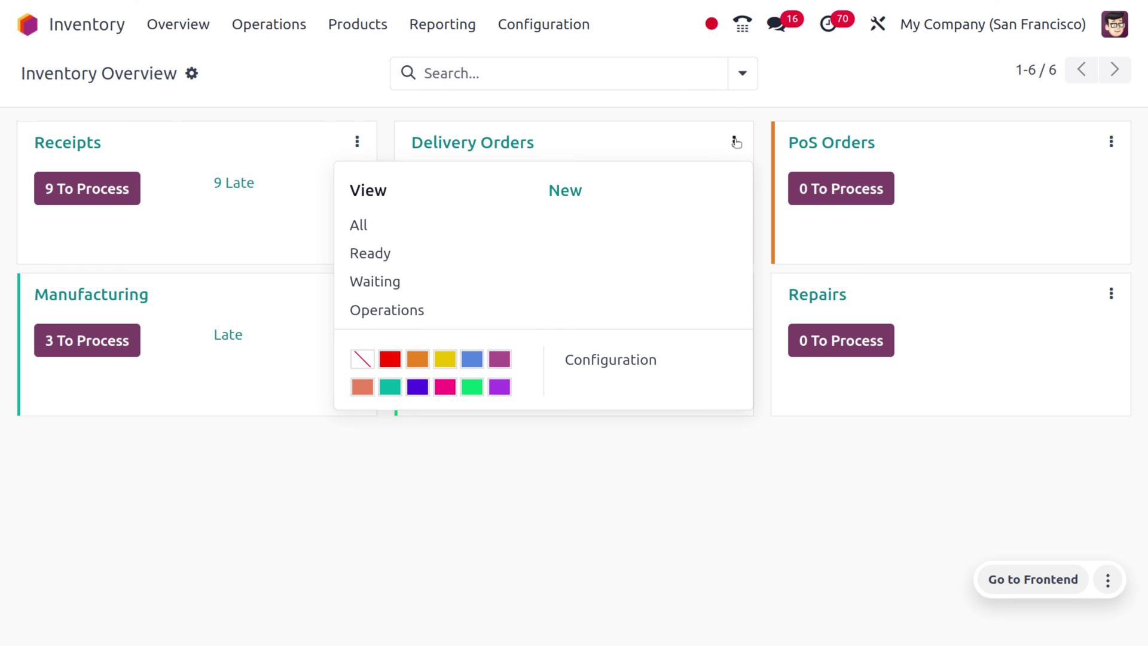
left_click(613, 360)
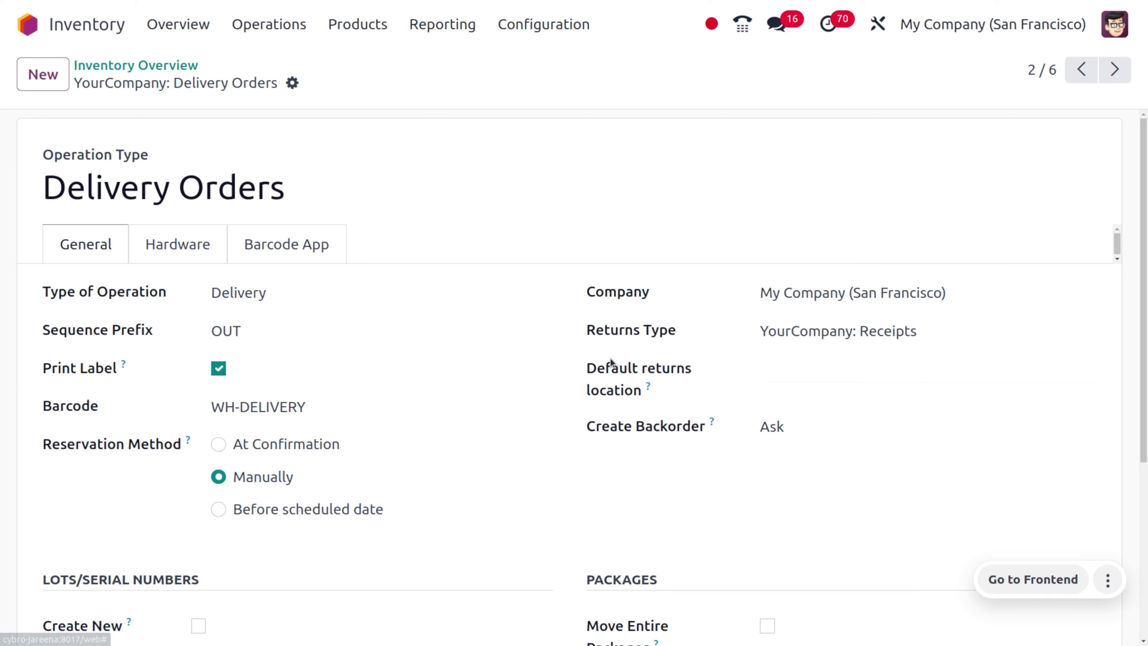
left_click(220, 509)
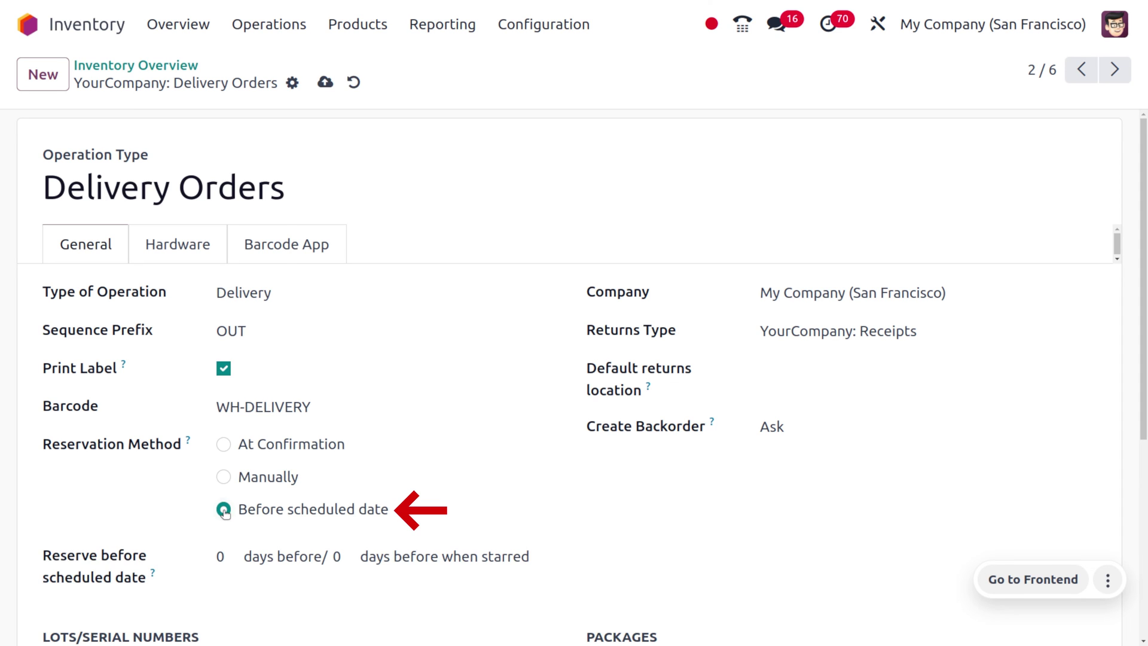
left_click(234, 559)
type("1")
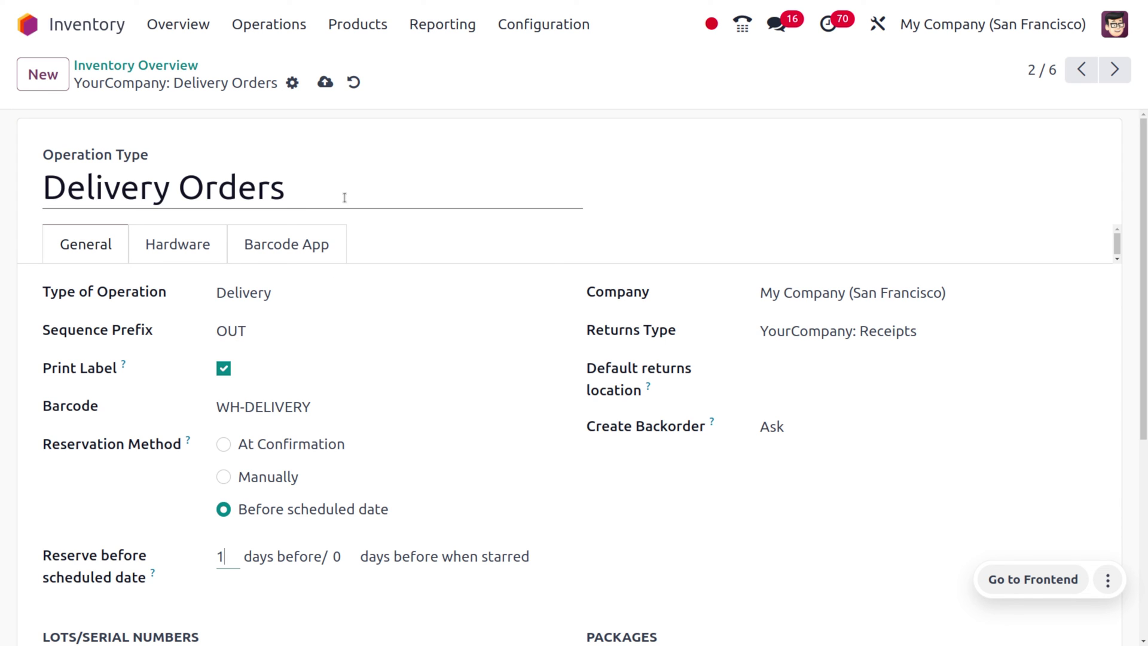
left_click(325, 83)
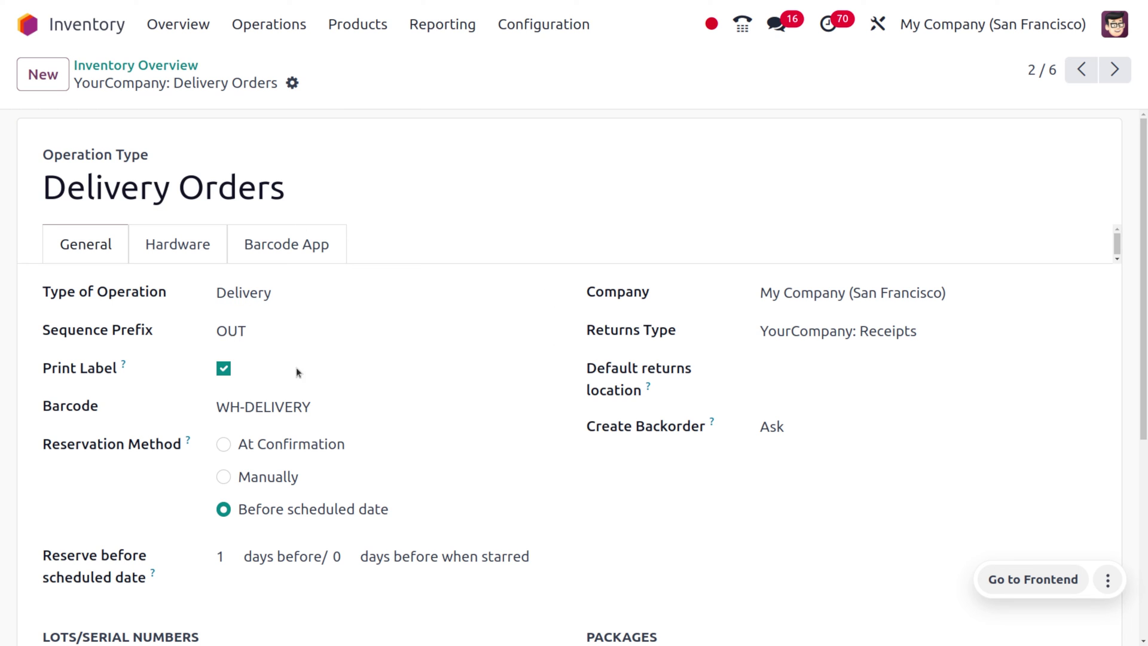
Open the Cabinet with Doors product and show its Inventory tab
left_click(353, 27)
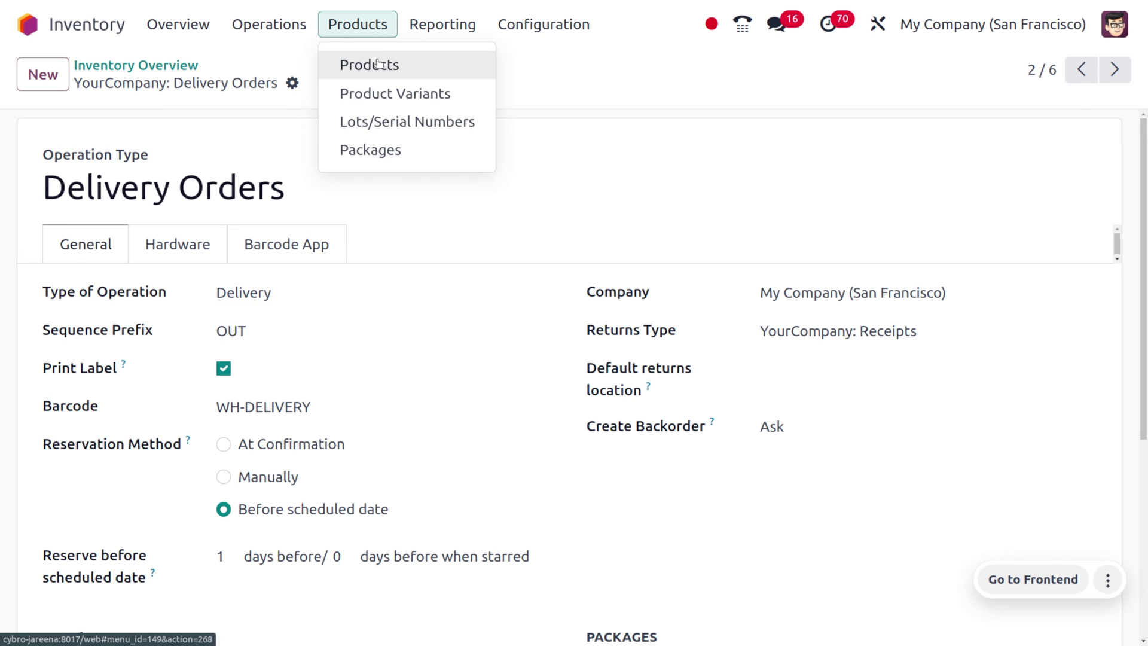
left_click(377, 64)
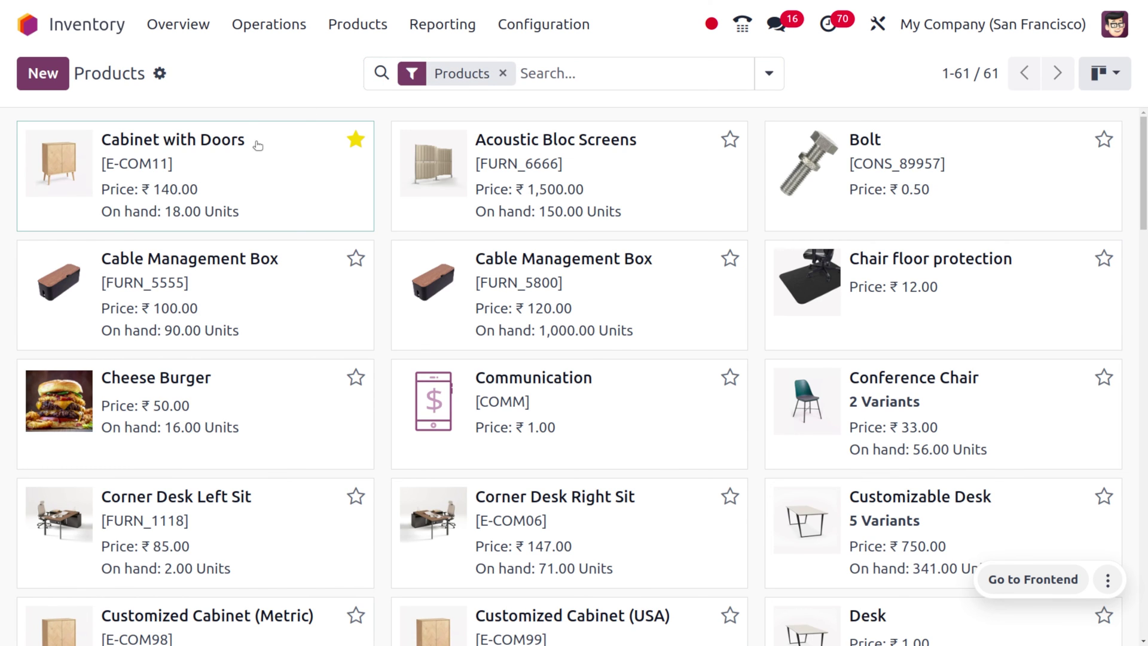
left_click(256, 147)
left_click(567, 336)
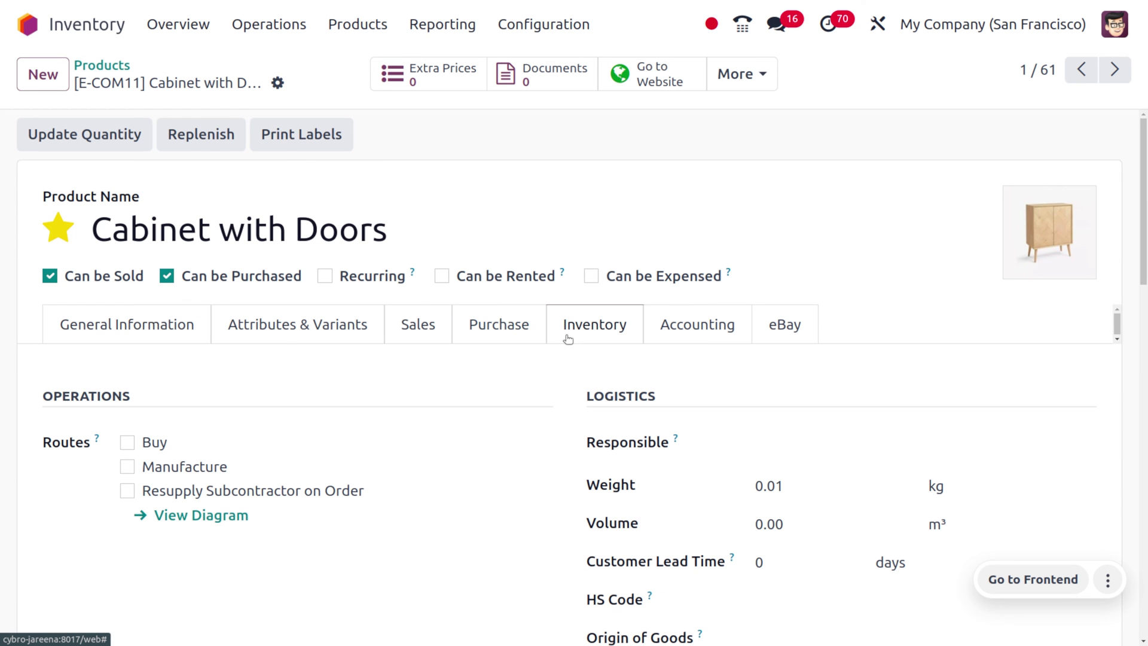
scroll(637, 426, "down", 5)
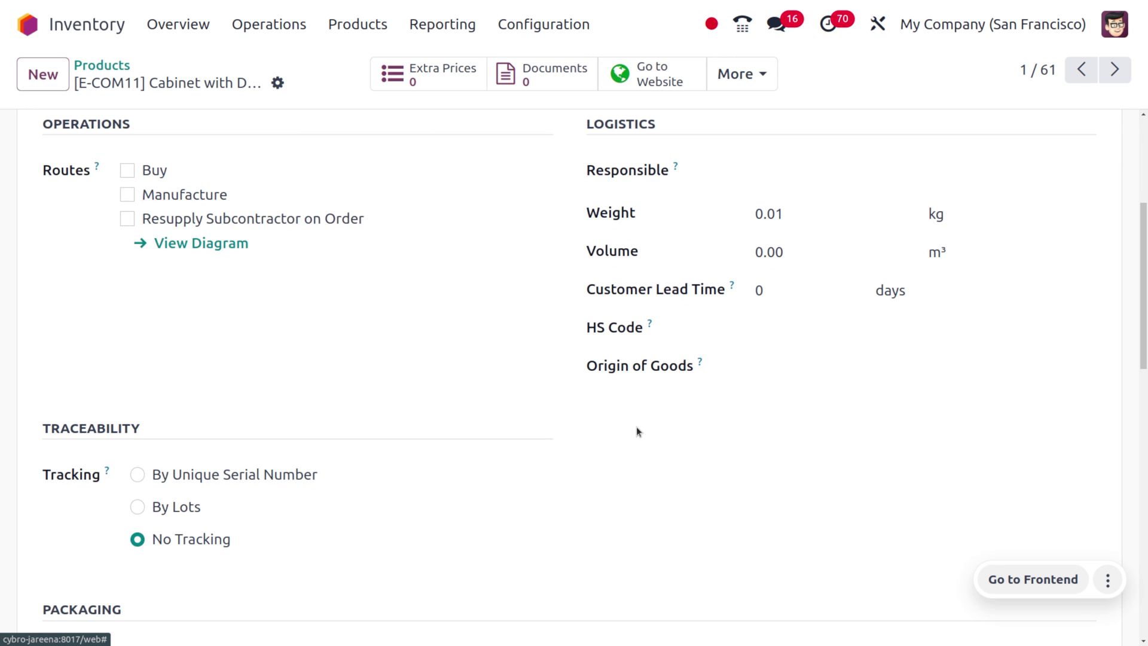
Change the Customer Lead Time from 0 to 1 day and save the product
left_click(789, 289)
key("BackSpace")
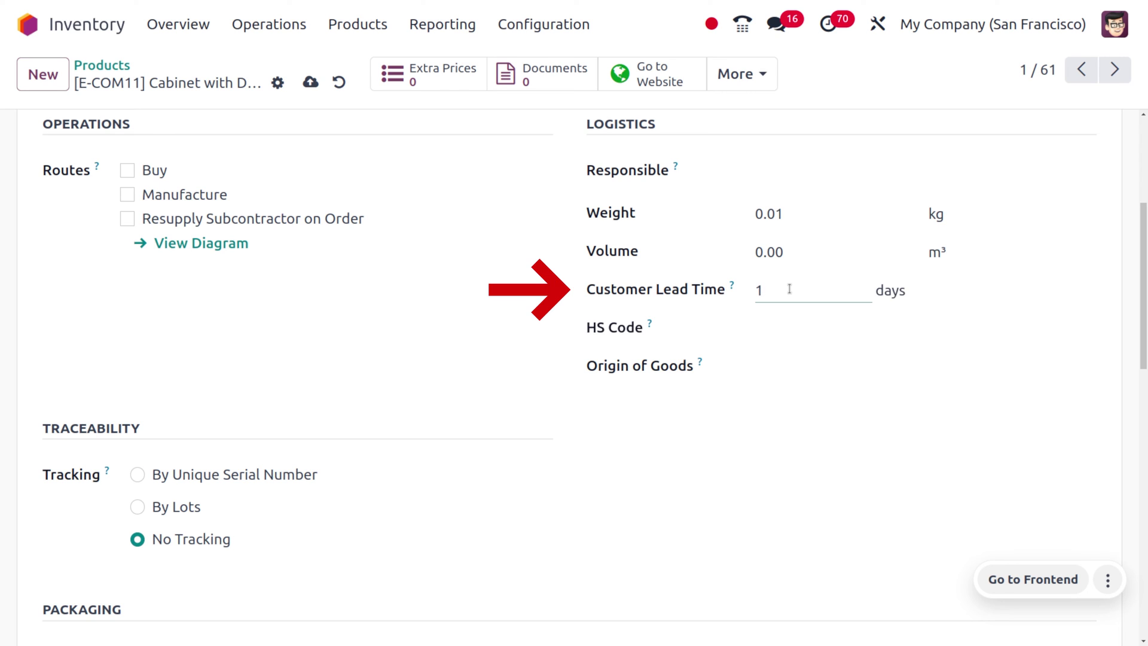
left_click(710, 473)
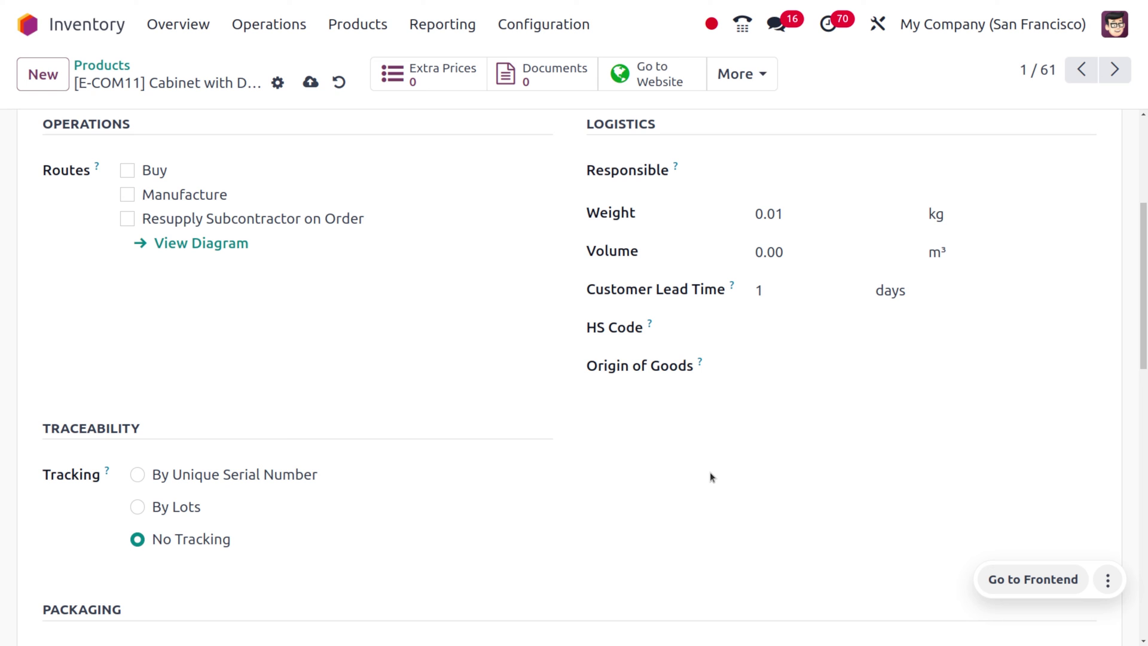
left_click(314, 85)
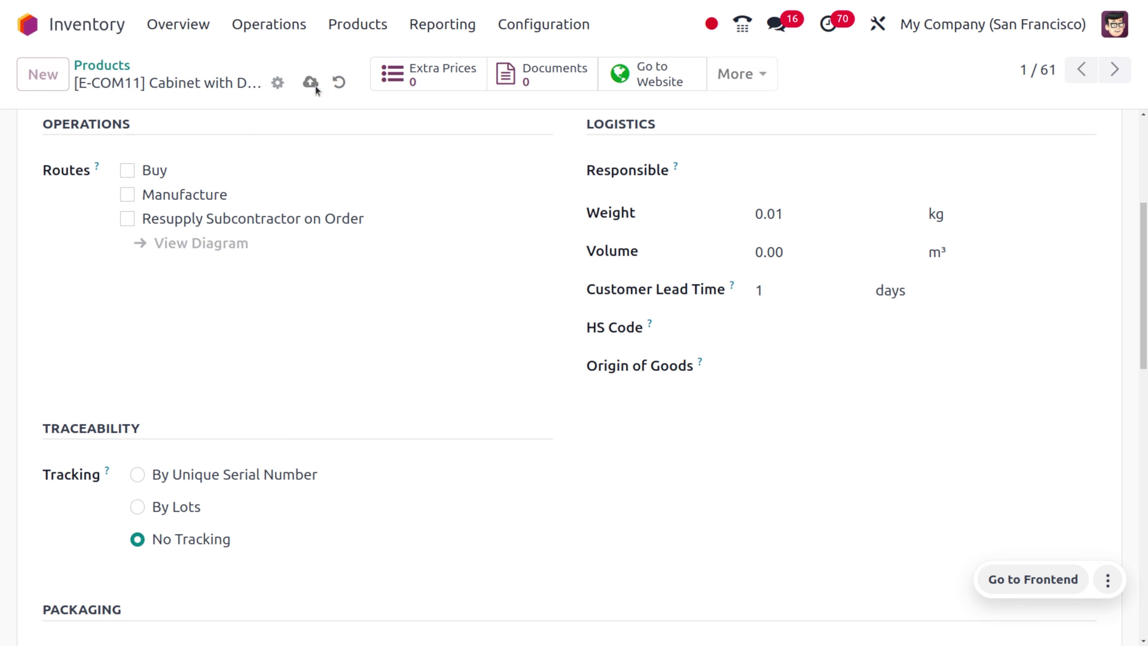
Open Sales via 'sa' and start a new quotation for the chosen customer
left_click(28, 25)
type("sa")
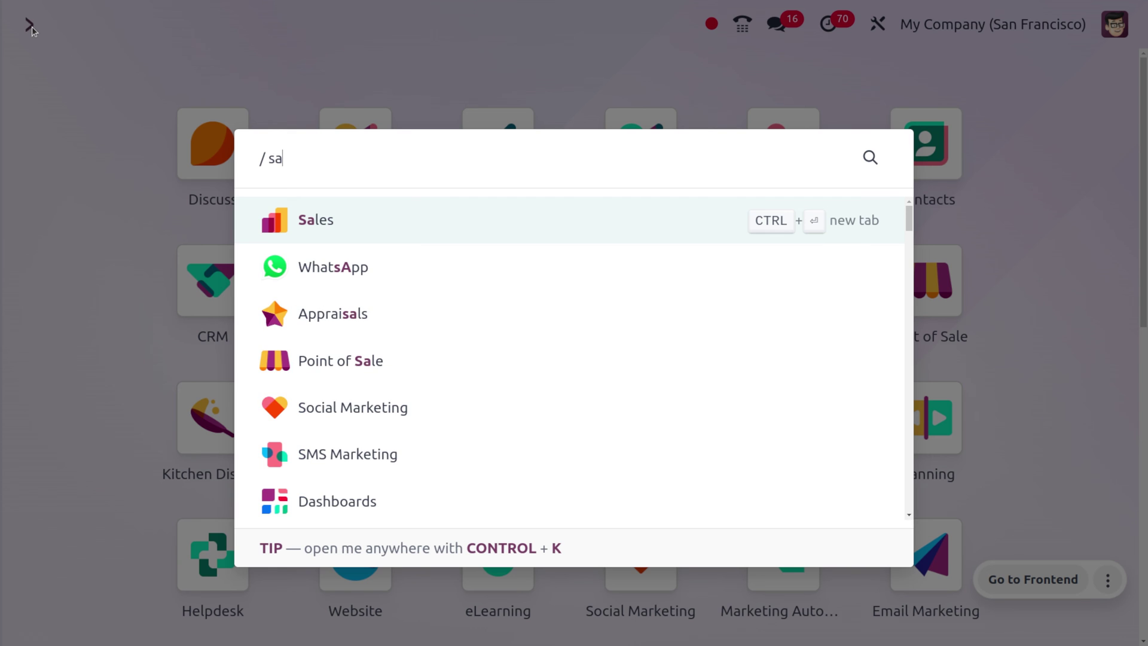
key("Return")
left_click(39, 76)
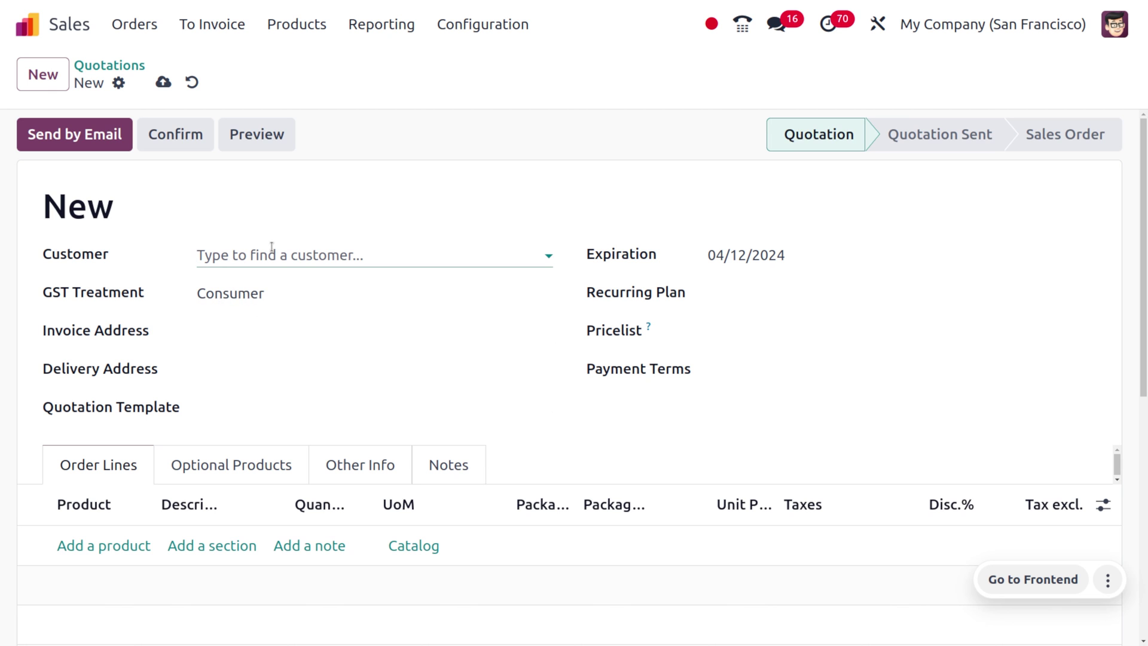
left_click(272, 254)
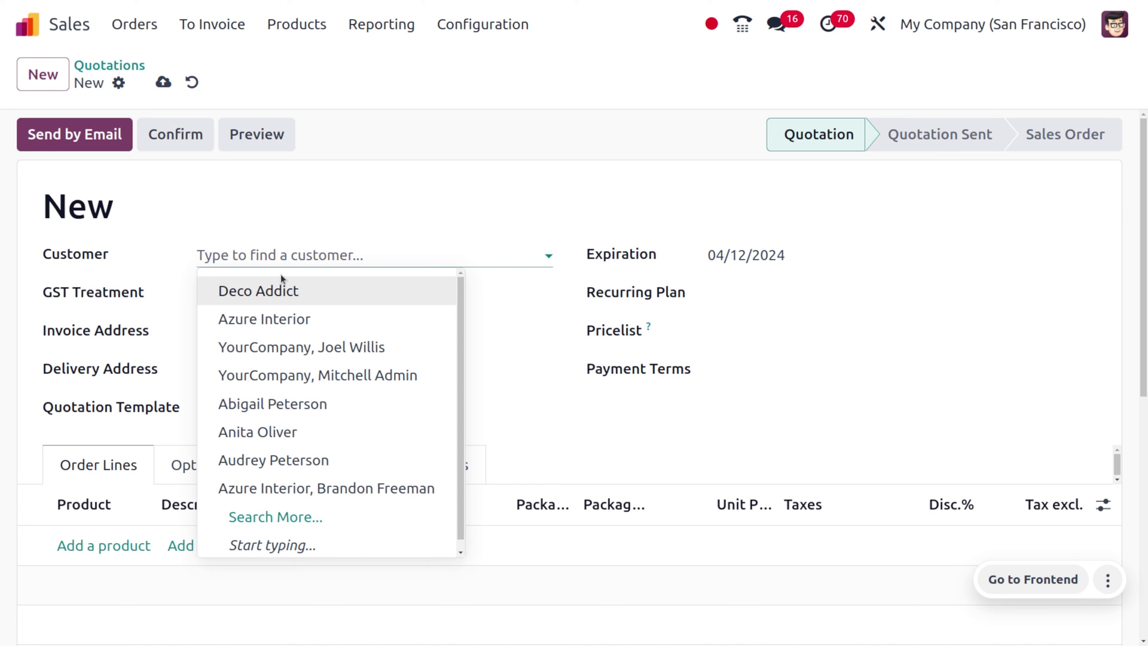
left_click(328, 356)
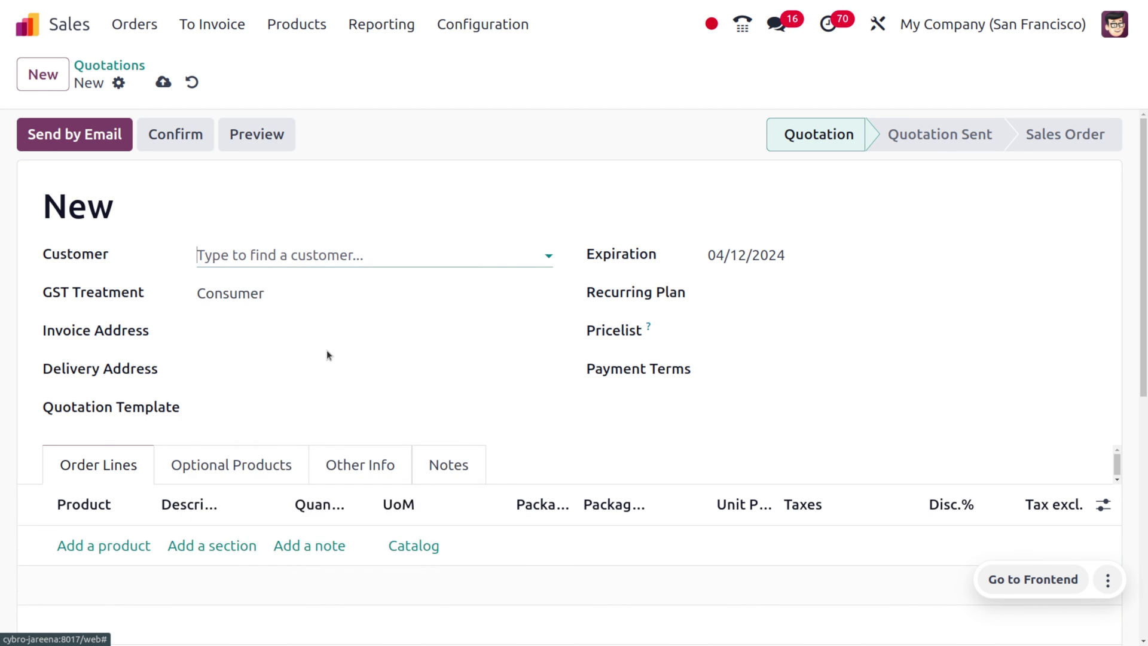
Add one Cabinet with Doors at 640.00 and save quotation S00089
left_click(70, 611)
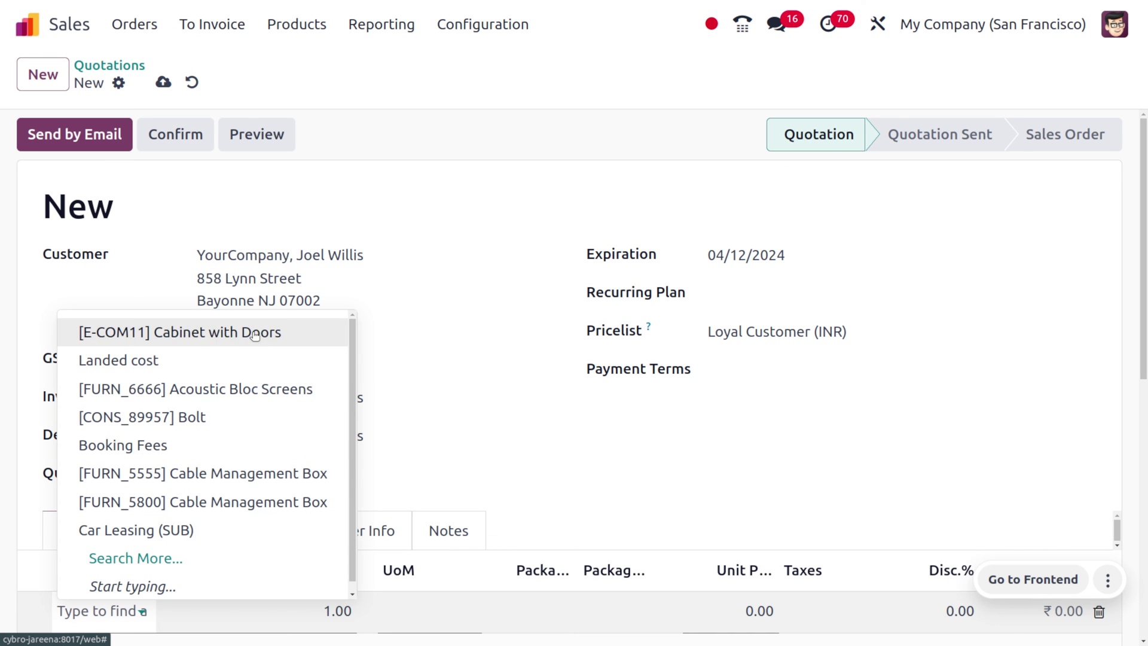
left_click(255, 334)
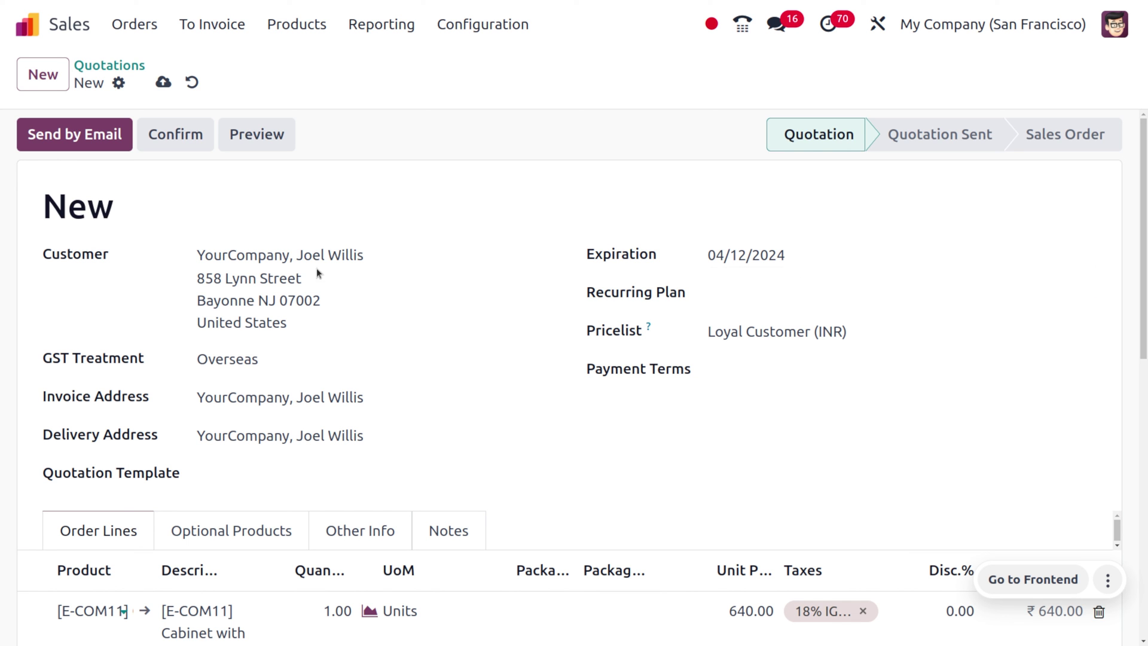
scroll(335, 417, "down", 5)
scroll(335, 417, "up", 5)
left_click(163, 82)
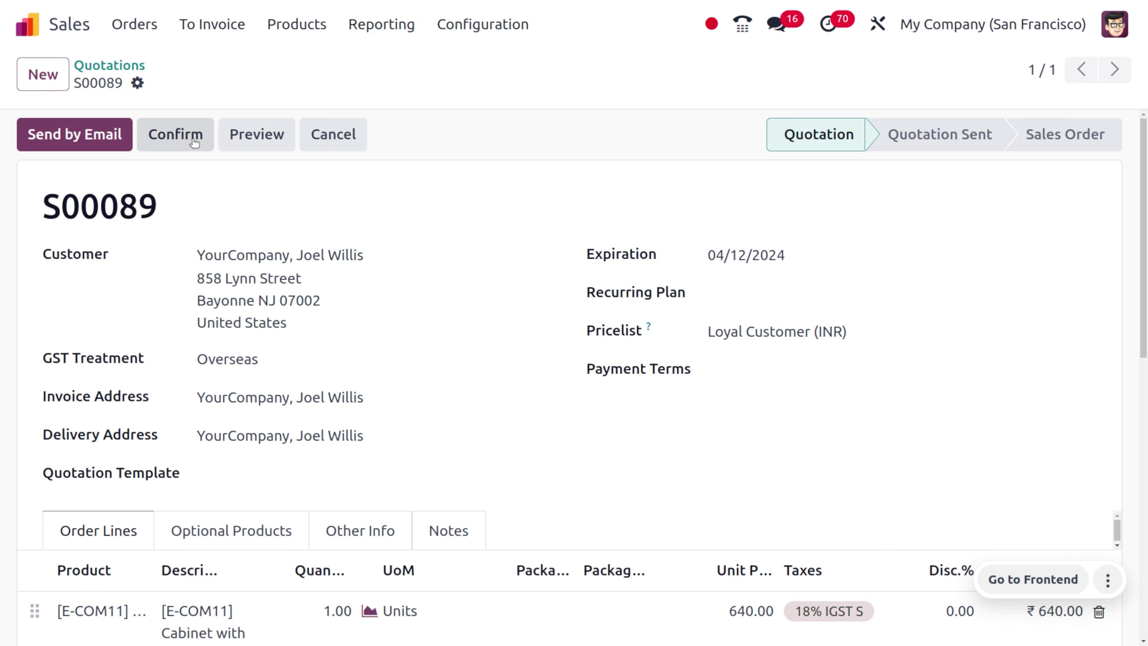
Confirm S00089 as a sales order and validate its delivery WH/OUT/00041
left_click(194, 140)
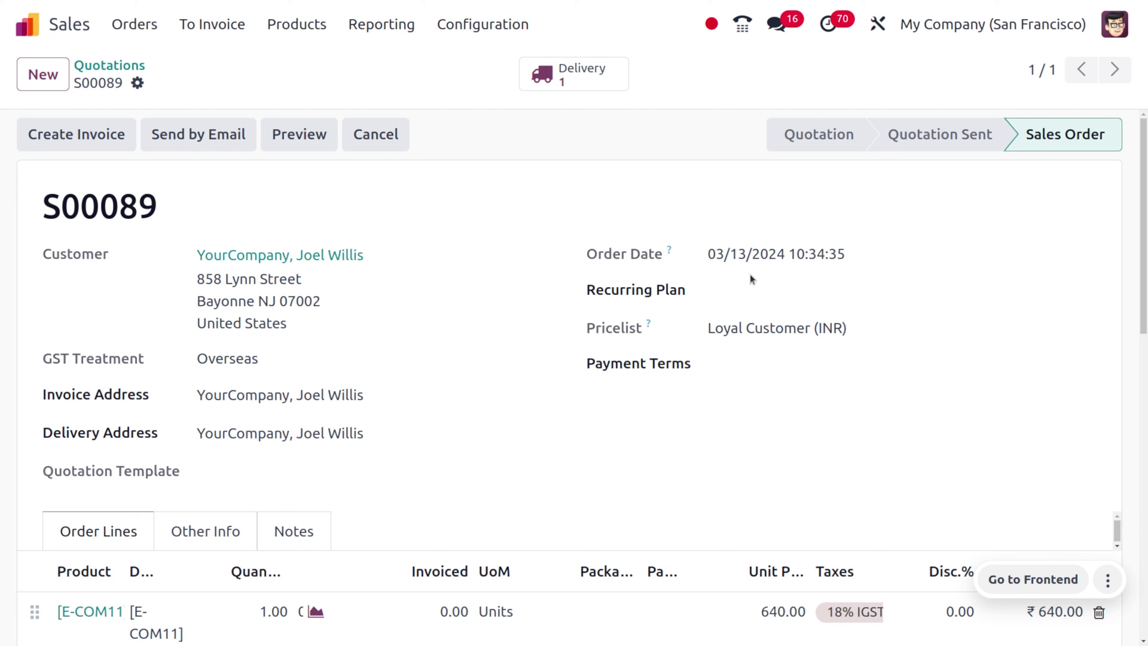
left_click(572, 74)
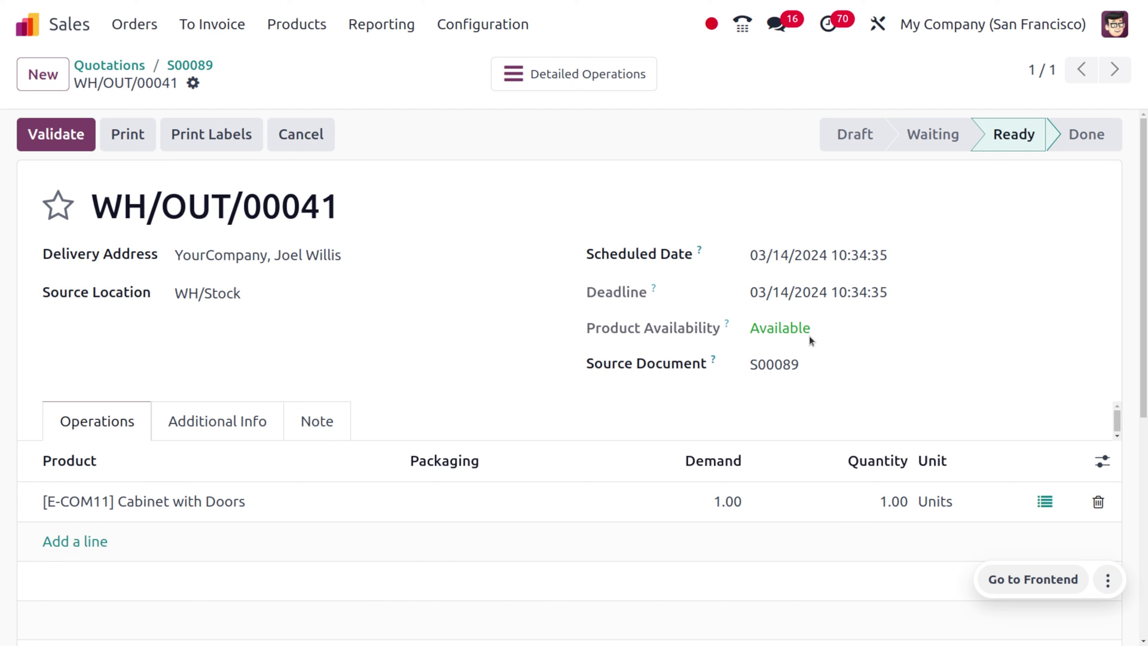
left_click(65, 135)
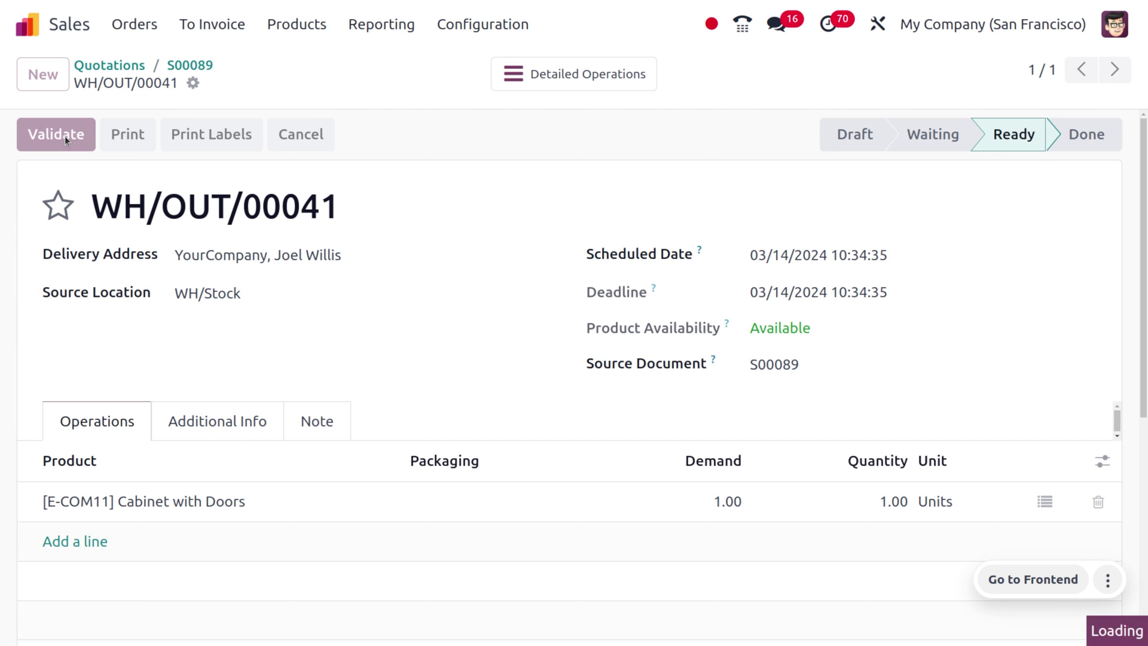